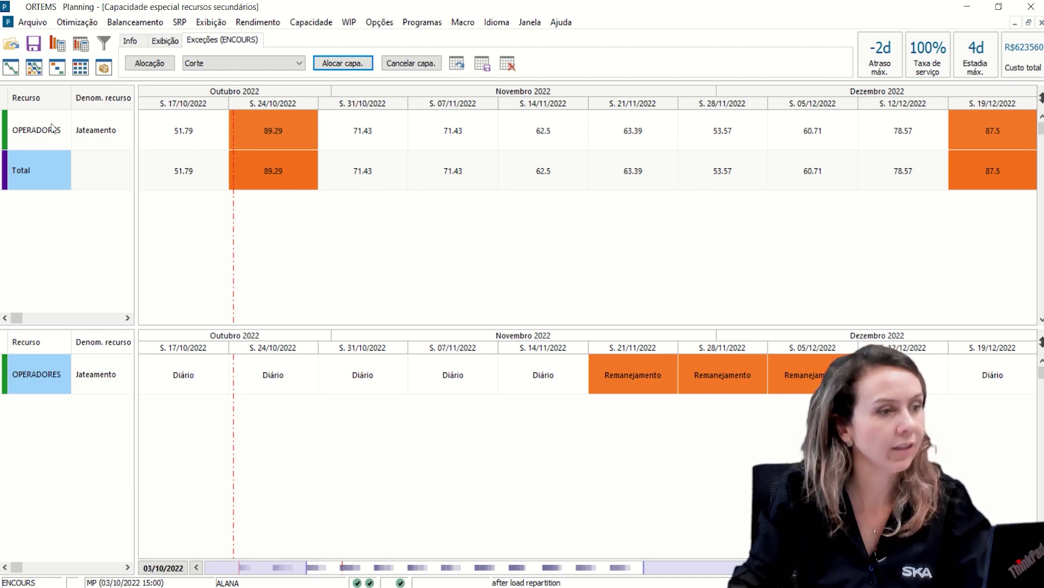
# Show the load diagram for the machines (Máquinas) and examine their weekly load-to-capacity rates
pyautogui.click(83, 71)
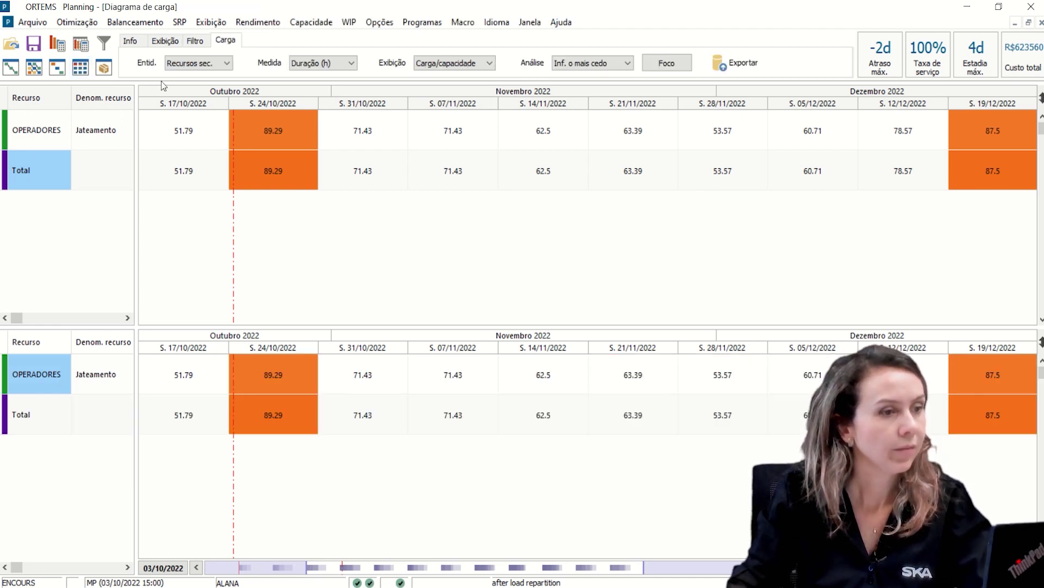
pyautogui.click(199, 63)
pyautogui.click(198, 63)
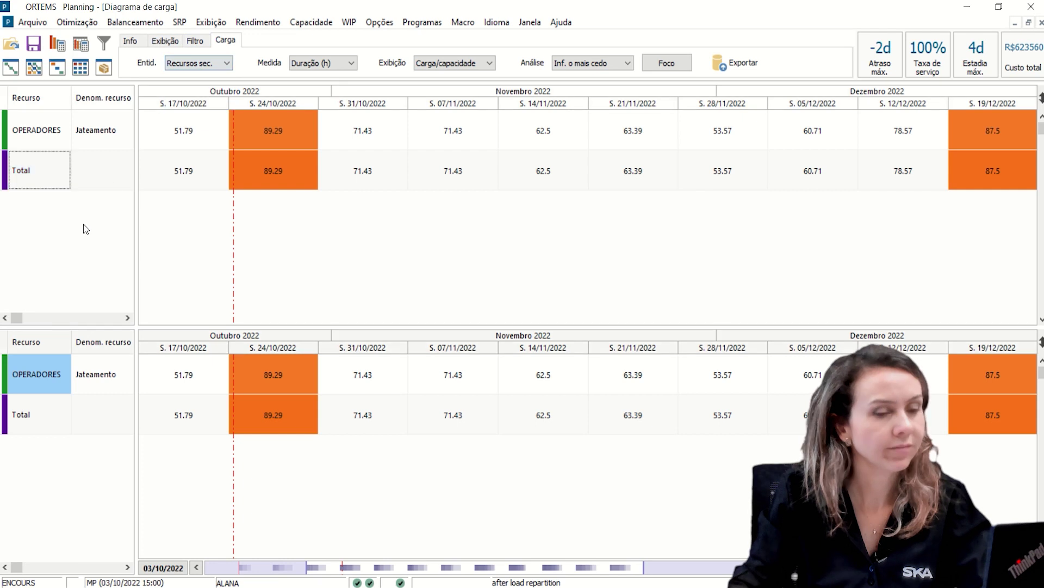
pyautogui.click(198, 63)
pyautogui.click(182, 95)
pyautogui.scroll(-5, 786, 219)
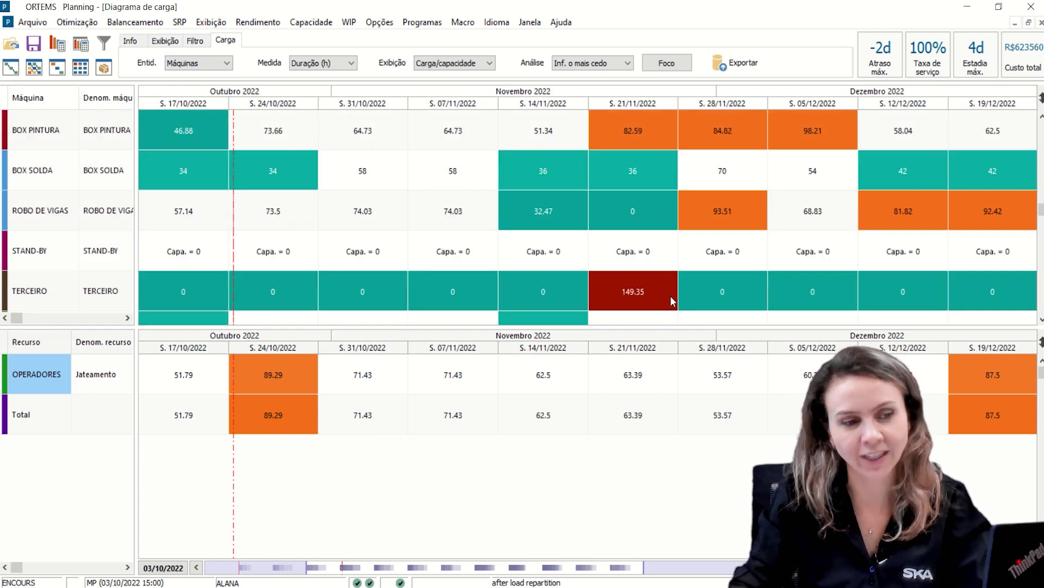
pyautogui.scroll(1, 689, 269)
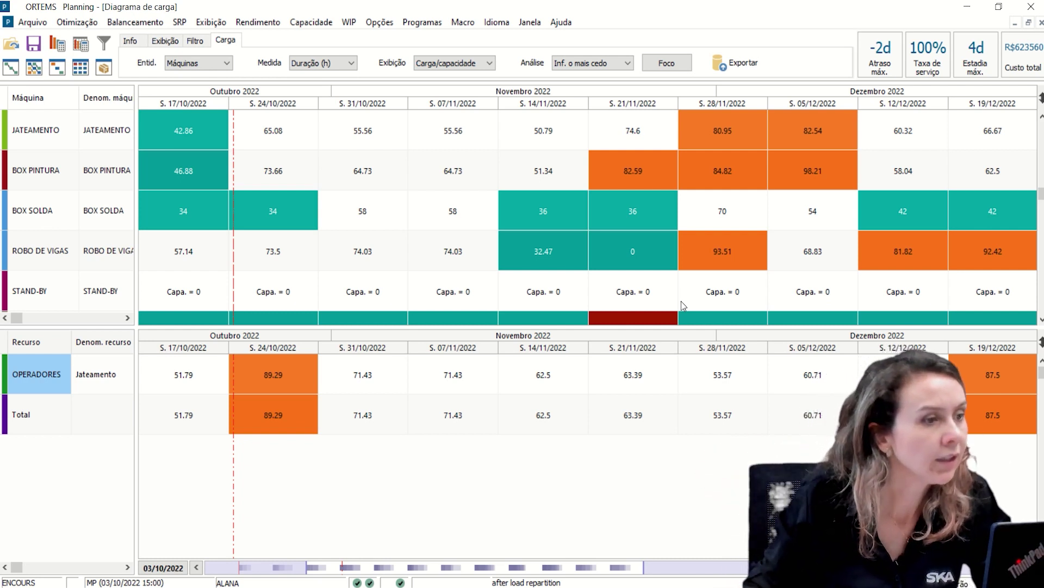
# Shift the raw-material stock forecast chart back so its timeline starts at the week of 03/10/2022
pyautogui.click(32, 22)
pyautogui.click(69, 86)
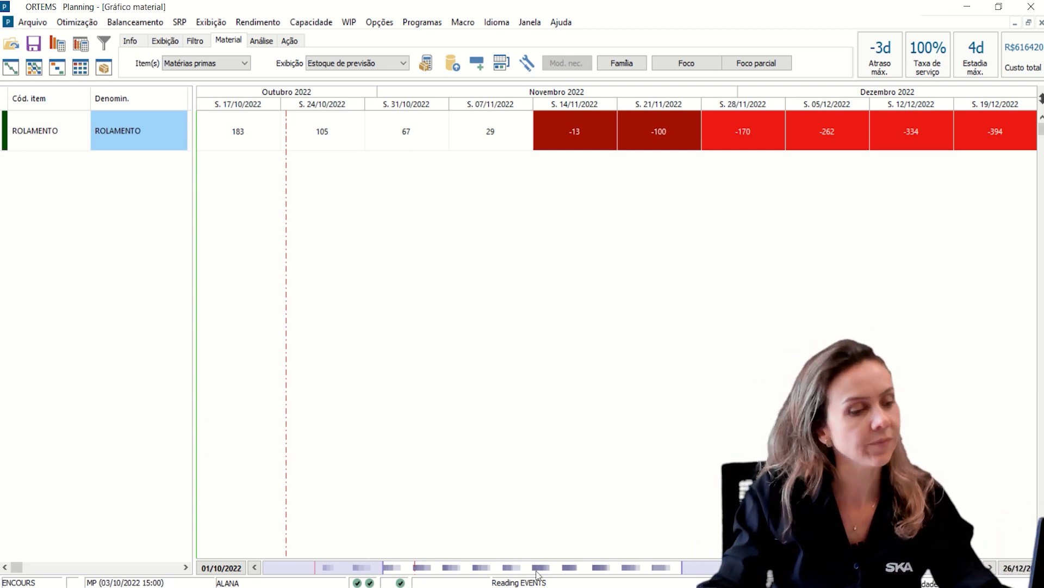
pyautogui.moveTo(538, 574); pyautogui.dragTo(364, 576)
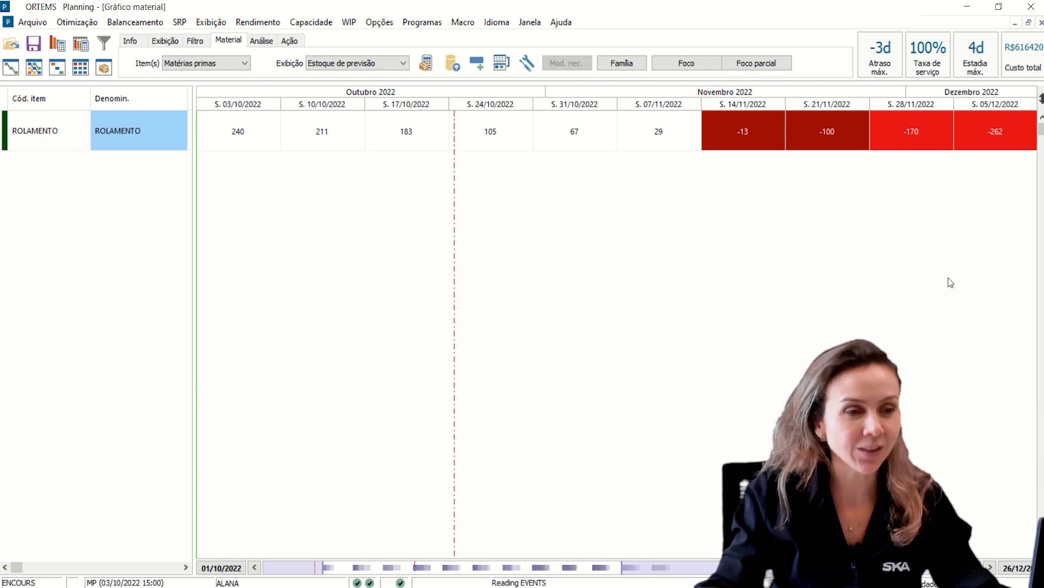
# Examine the safety and initial stock quantities in the ROLAMENTO item information, and close it
pyautogui.click(107, 136)
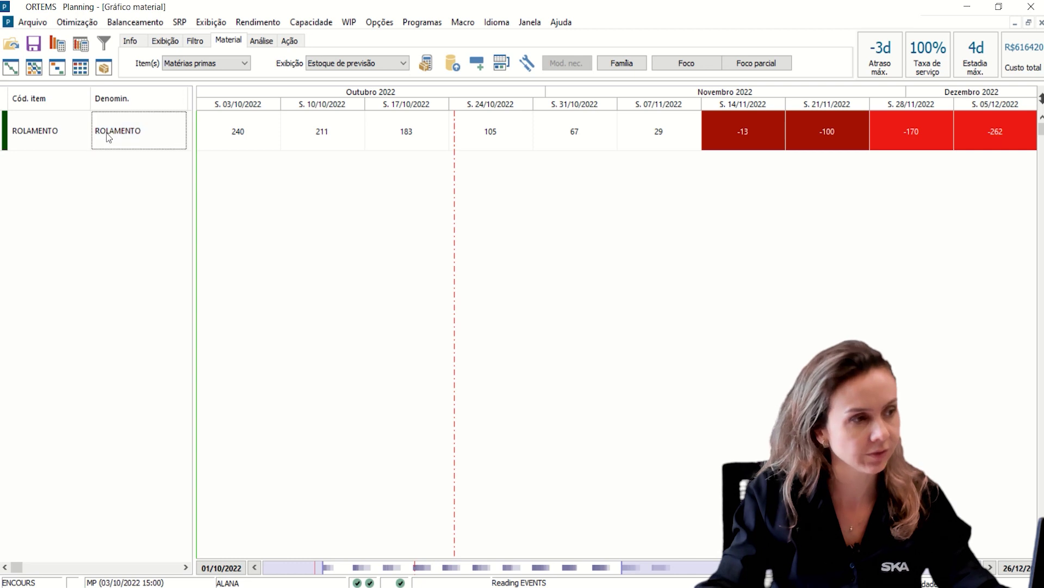
pyautogui.doubleClick(109, 136)
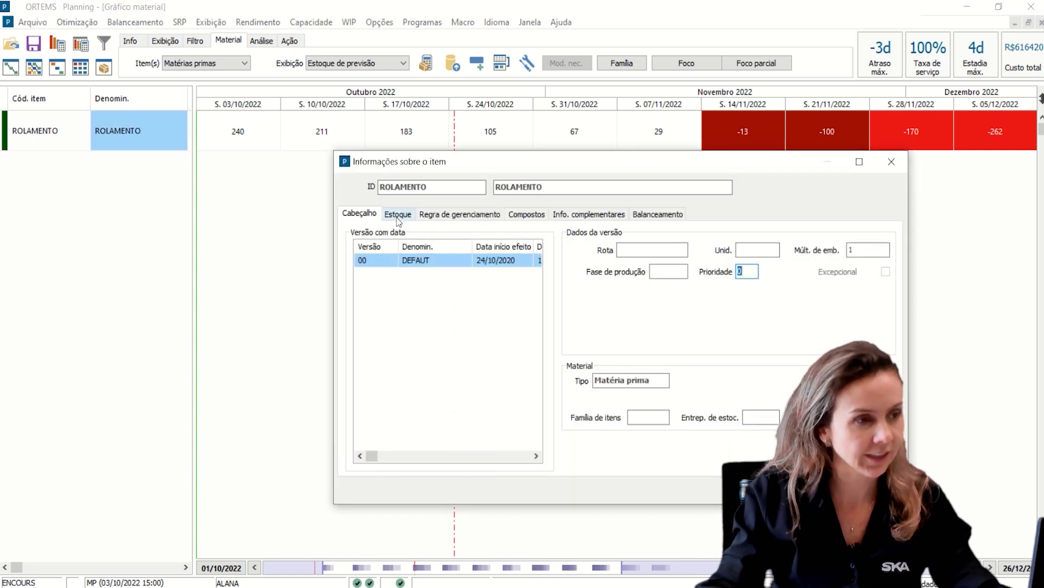
pyautogui.click(398, 217)
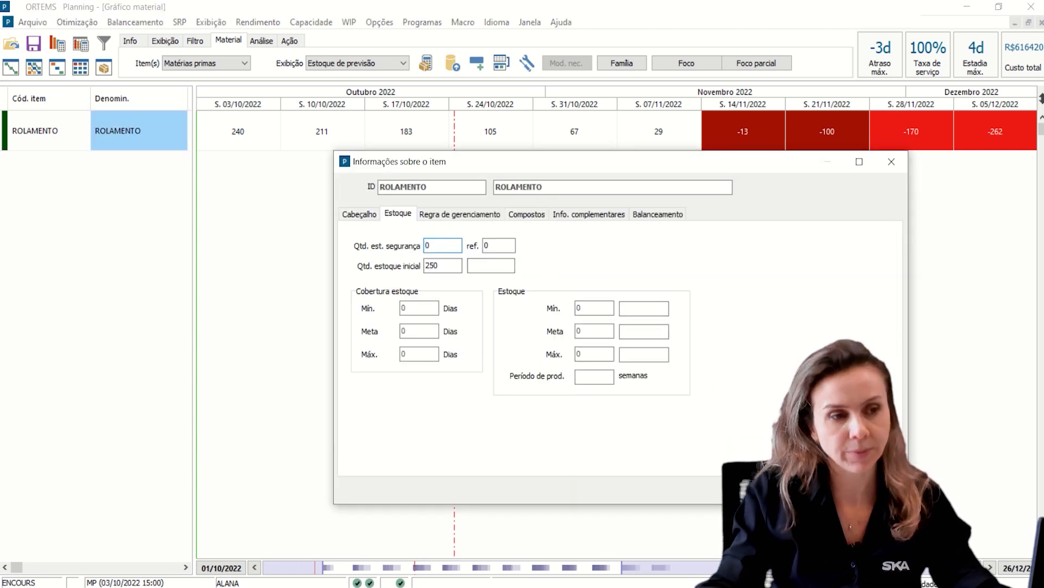
pyautogui.press('Escape')
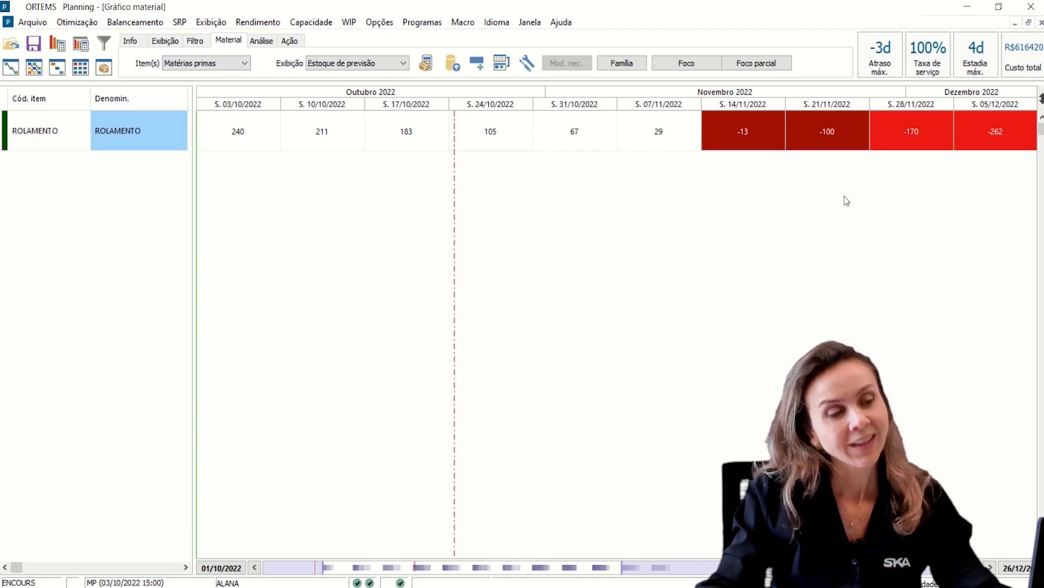
# Examine the MRP rule and supplier lead time in ROLAMENTO's management rules, and close the item information
pyautogui.doubleClick(138, 130)
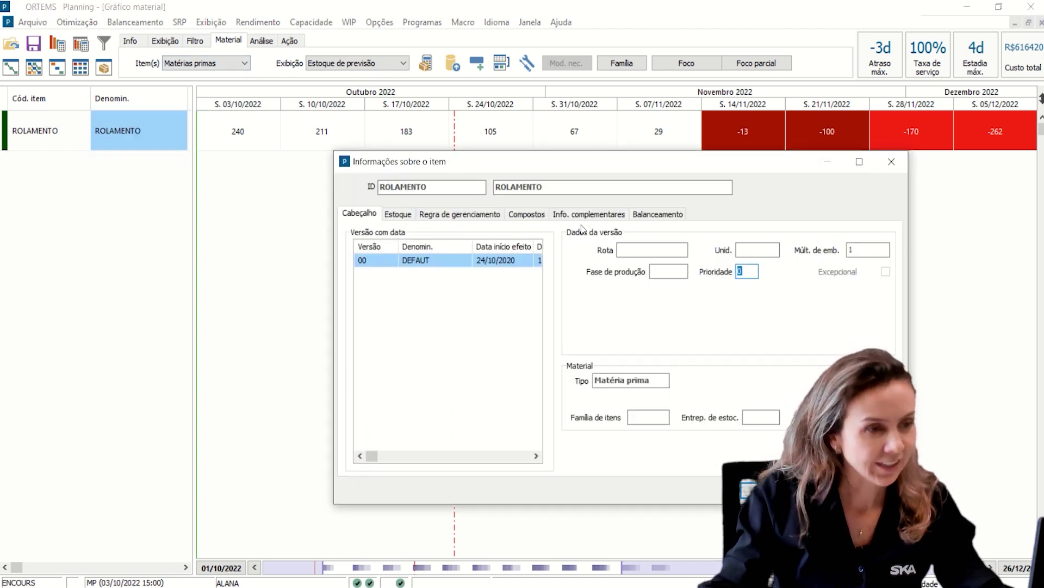
pyautogui.click(476, 214)
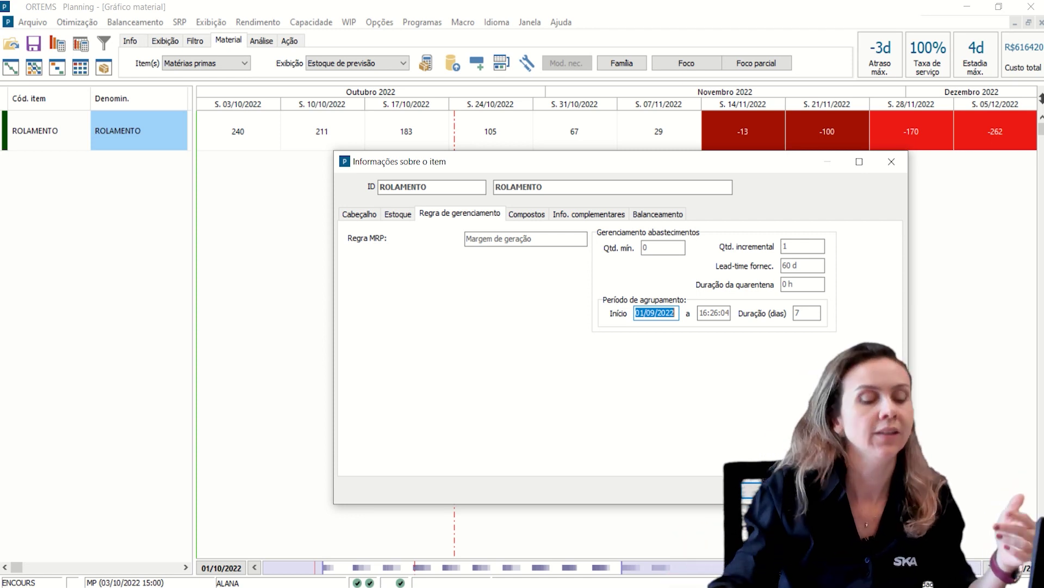
pyautogui.press('Escape')
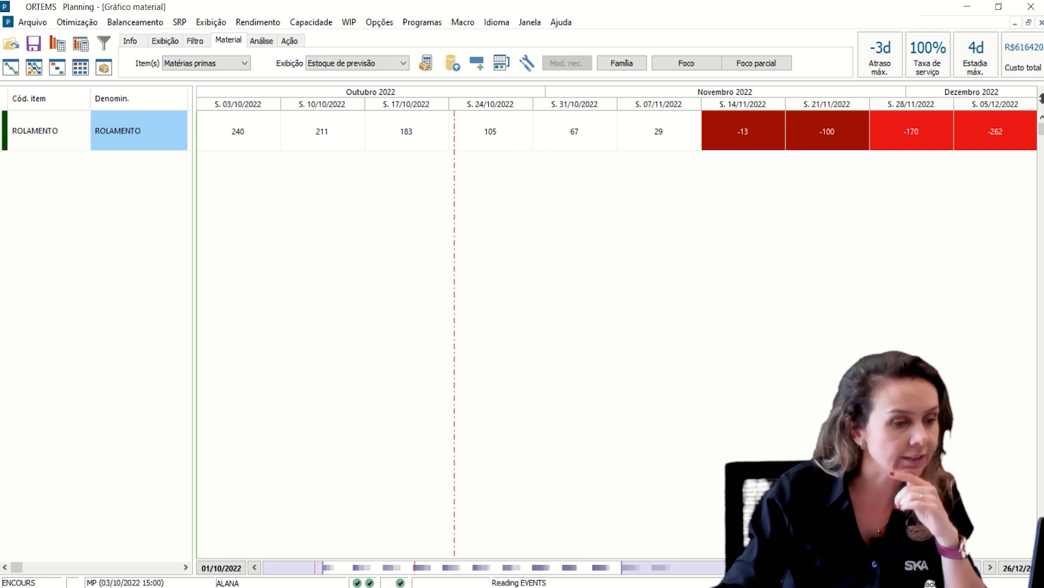
# List the operations behind ROLAMENTO's planned stock for the week of 17/10/2022 and select production order PF 1029
pyautogui.doubleClick(412, 142)
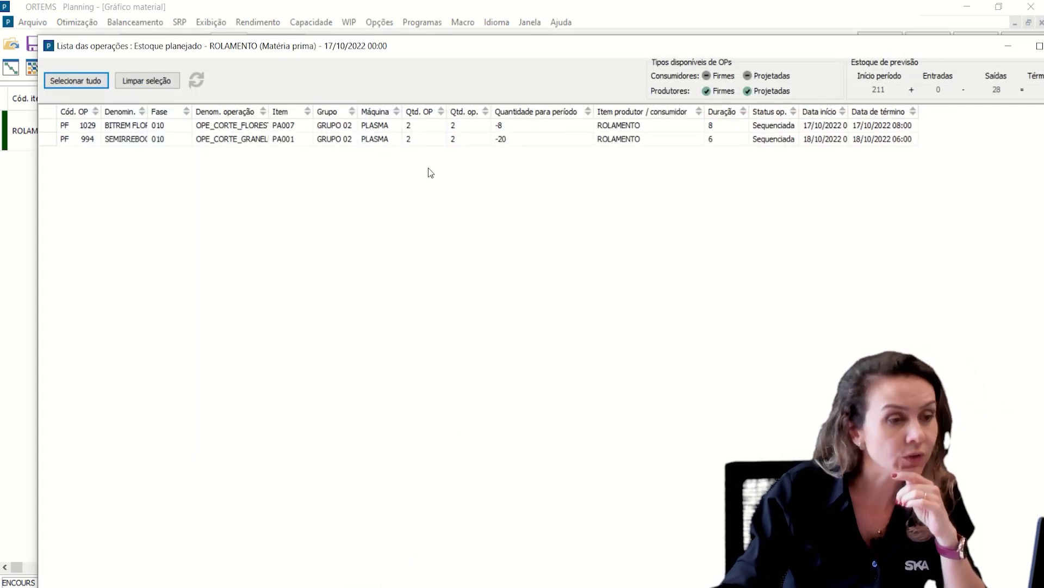
pyautogui.moveTo(556, 49); pyautogui.dragTo(543, 173)
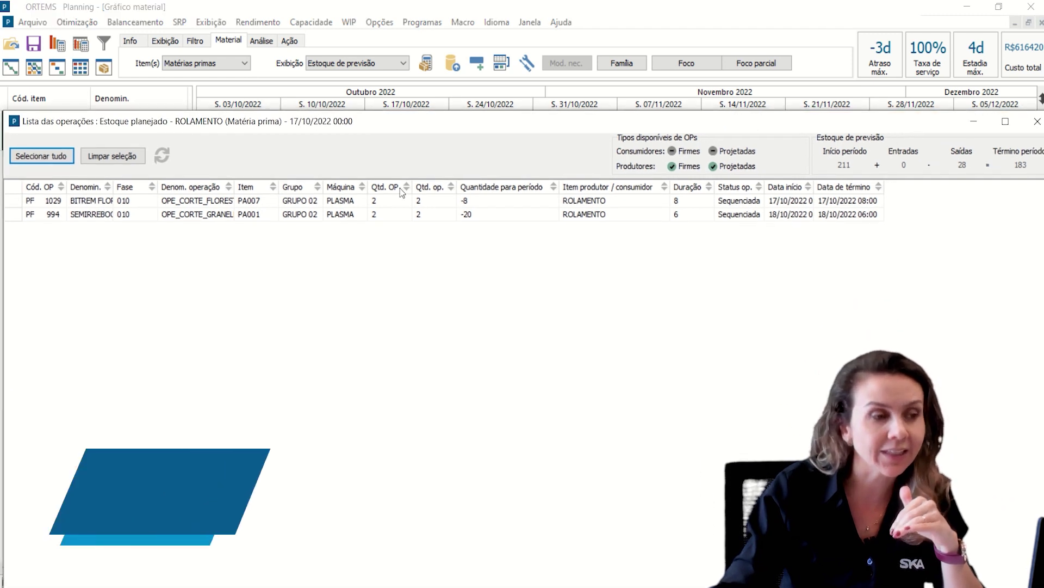
pyautogui.click(127, 201)
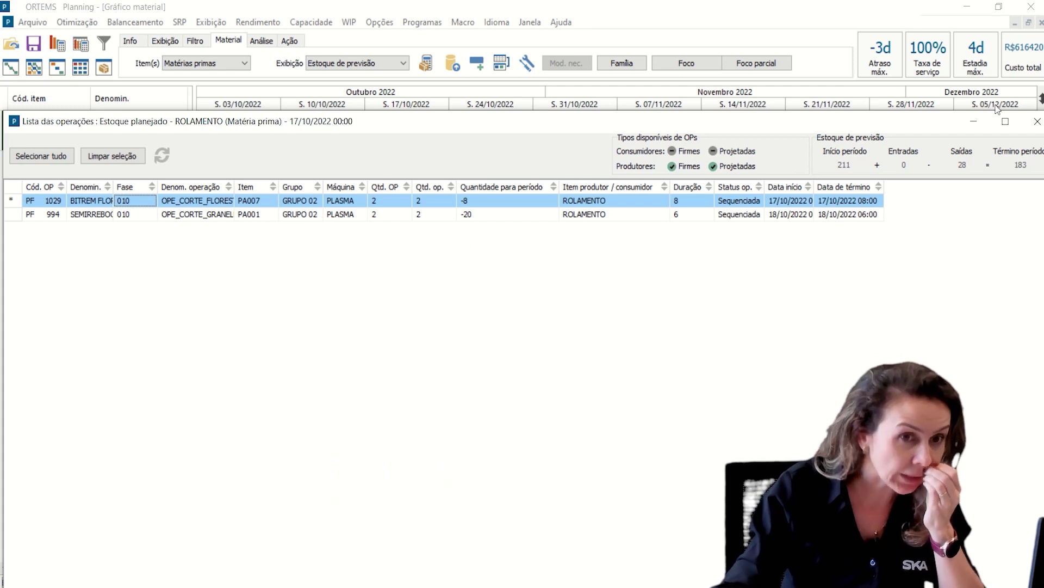
pyautogui.moveTo(876, 118); pyautogui.dragTo(843, 46)
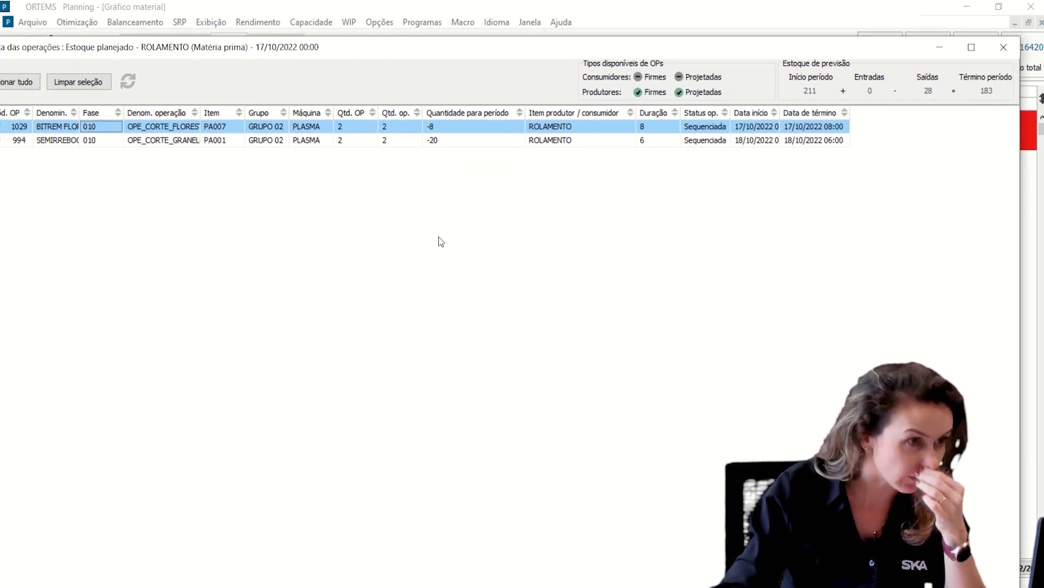
# Review the columns available for the operations list without changing the selection, and close the list
pyautogui.rightClick(453, 338)
pyautogui.click(425, 430)
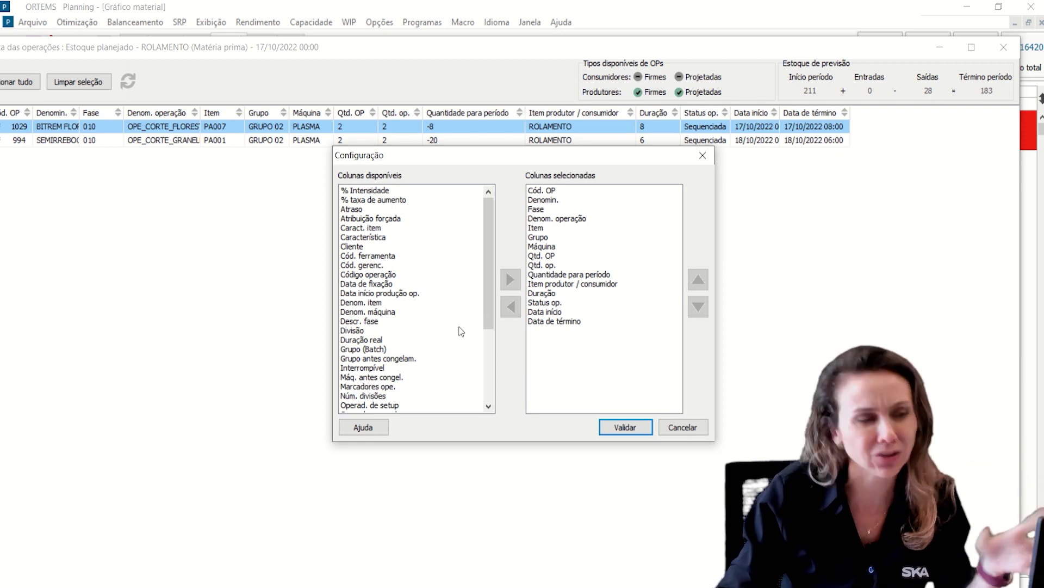
pyautogui.moveTo(486, 223); pyautogui.dragTo(488, 359)
pyautogui.click(684, 427)
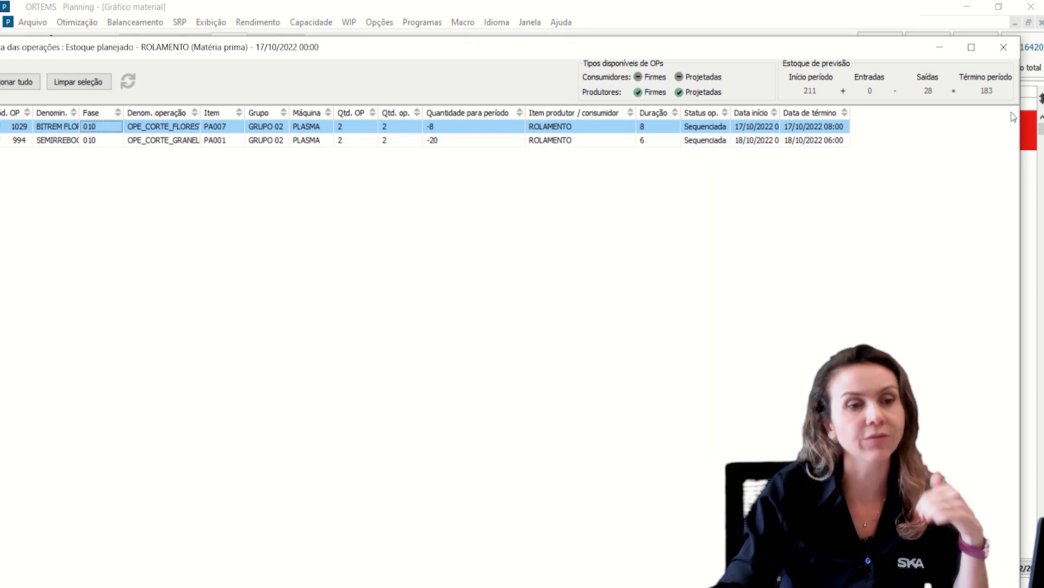
pyautogui.click(1005, 46)
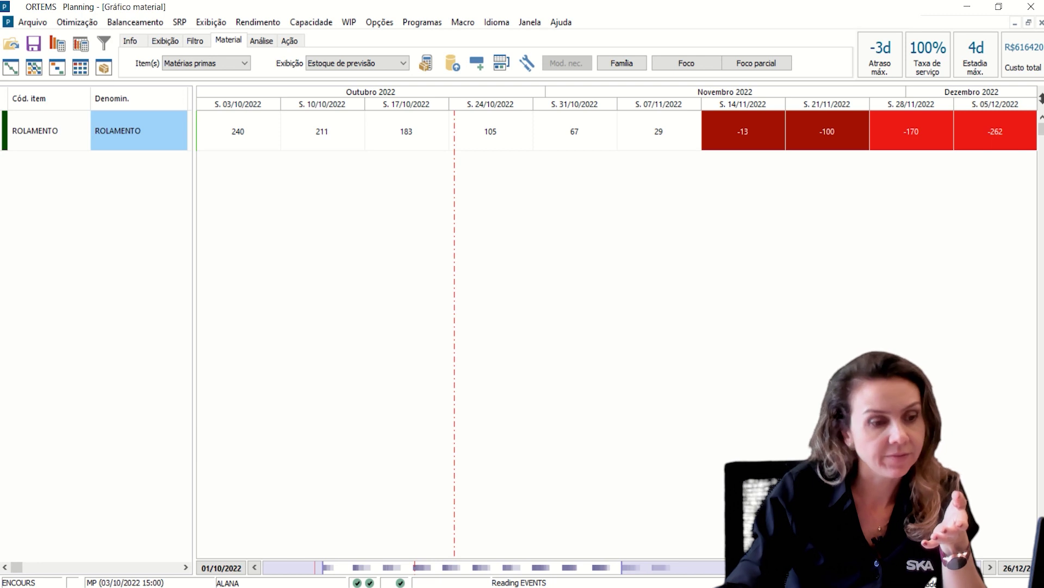
# Reopen the ROLAMENTO item information to check its stock settings, and close it without changes
pyautogui.doubleClick(150, 132)
pyautogui.click(400, 214)
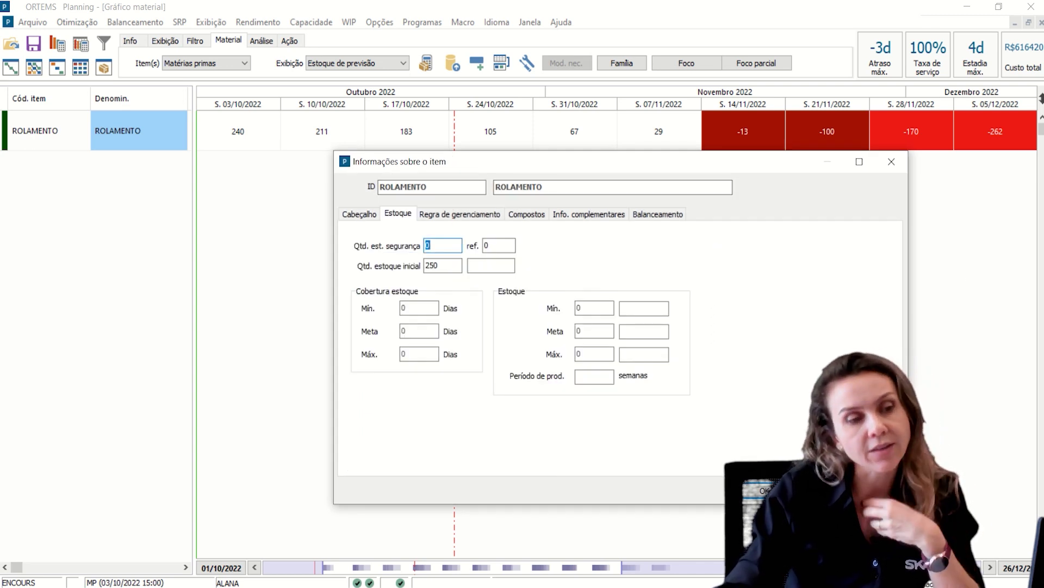
pyautogui.click(892, 161)
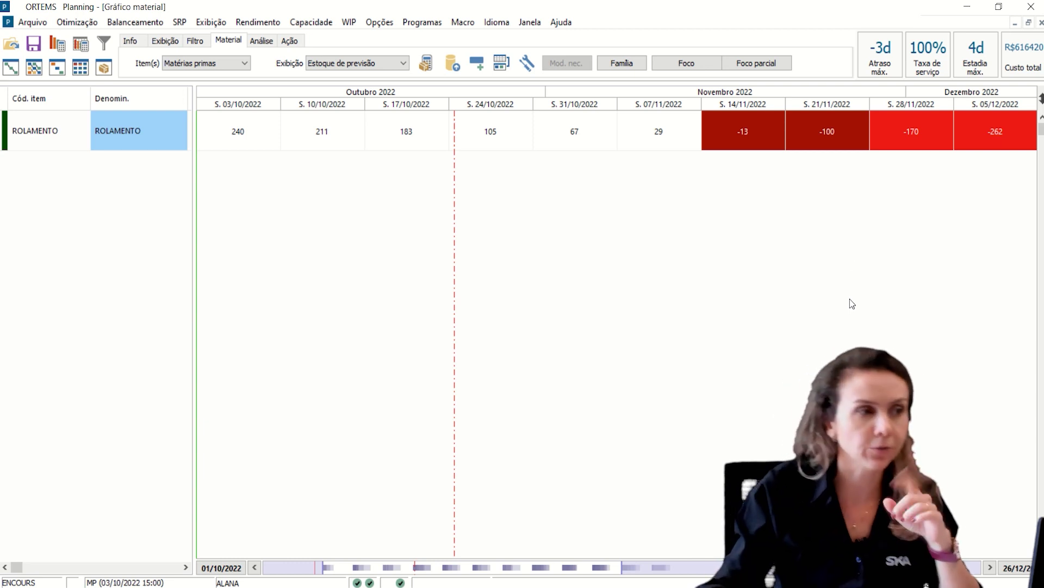
# Run the material allocation (Alocação material) on the plan and check the updated delay and service-rate indicators
pyautogui.click(136, 24)
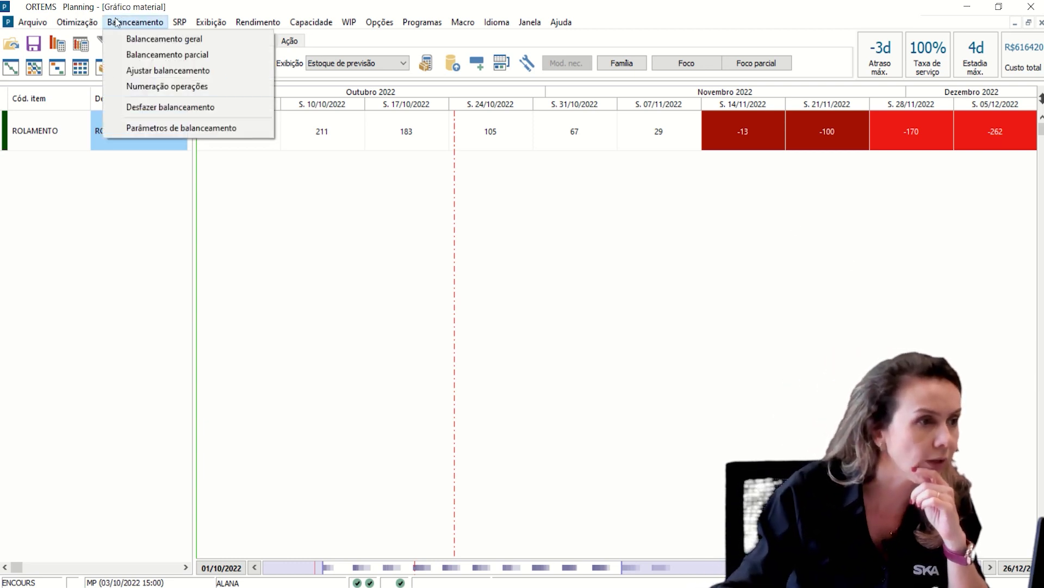
pyautogui.moveTo(77, 22)
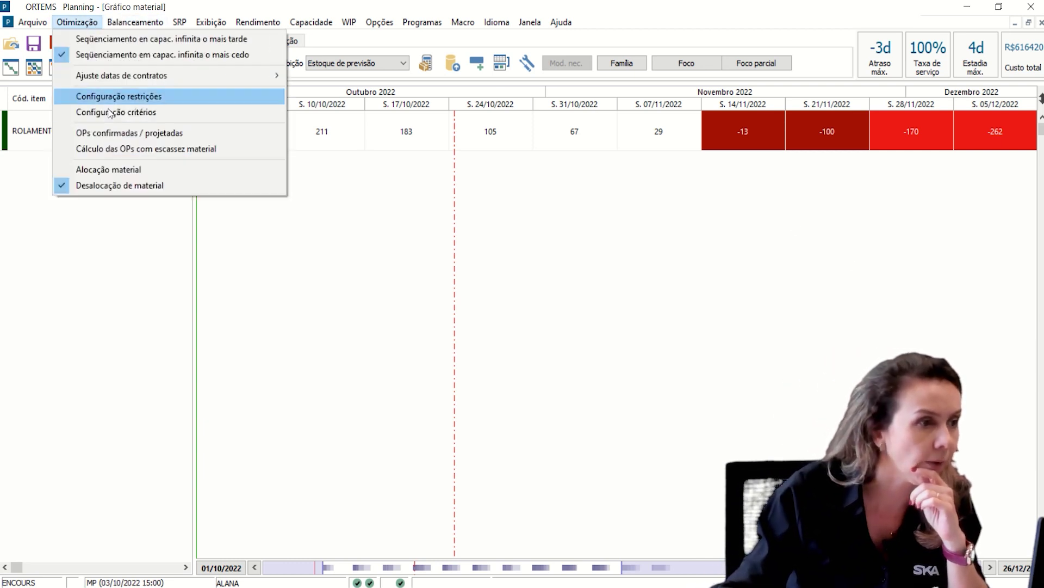
pyautogui.click(130, 170)
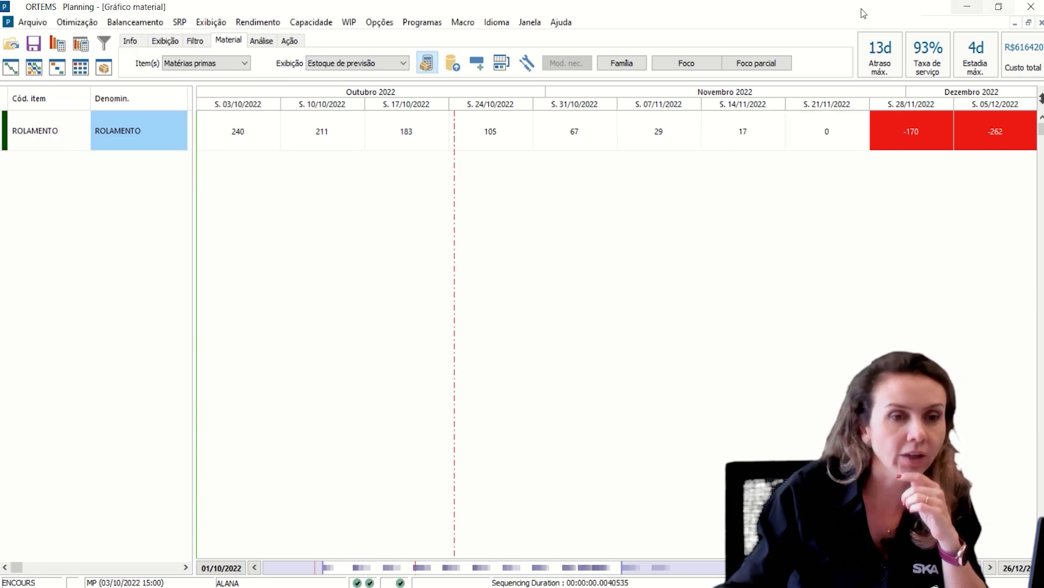
pyautogui.moveTo(930, 81)
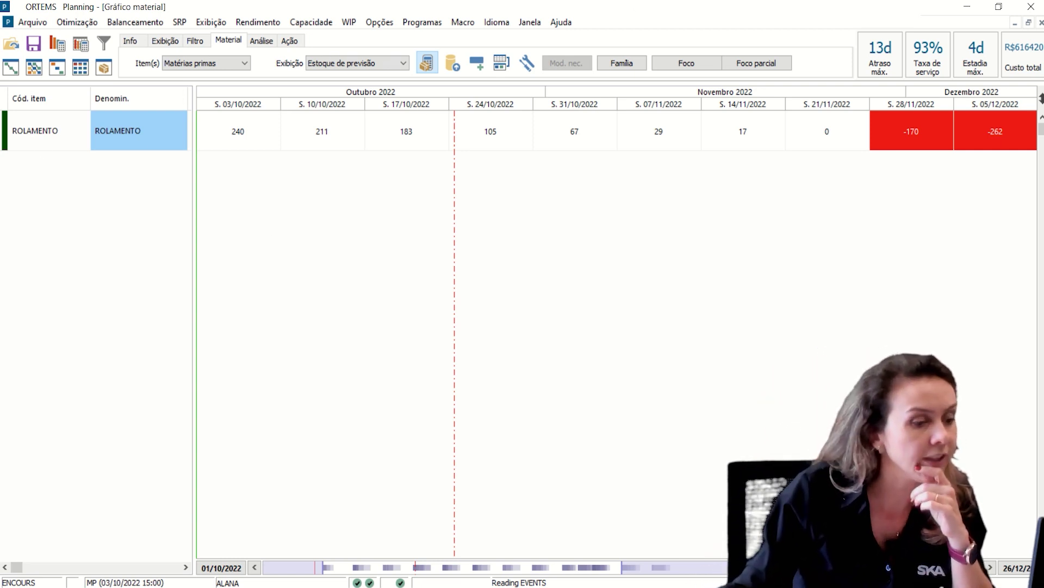
# Start modifying items from the material chart and show their management rules (Regra gerenciamento)
pyautogui.click(186, 568)
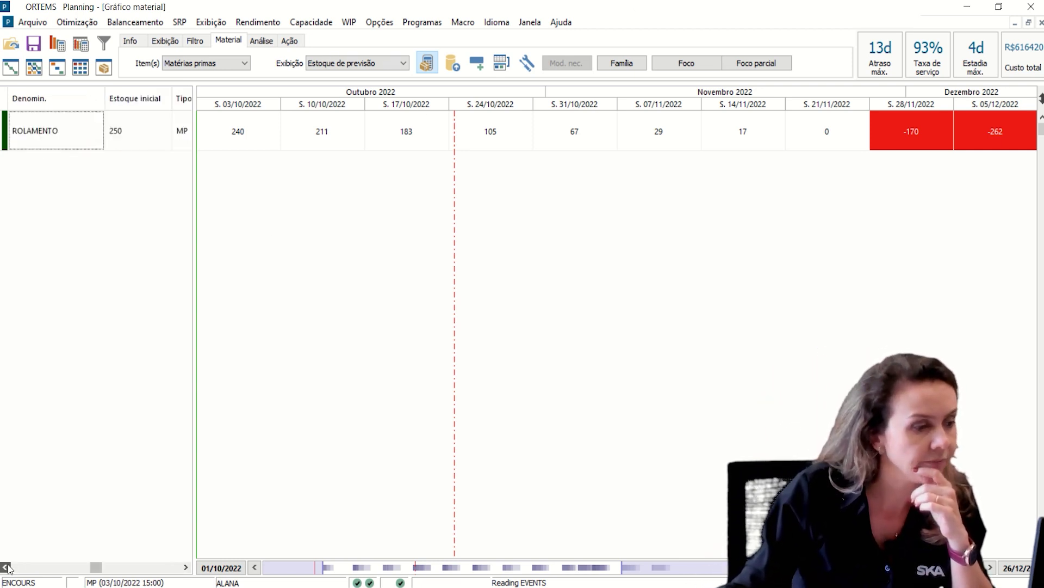
pyautogui.click(186, 140)
pyautogui.click(290, 41)
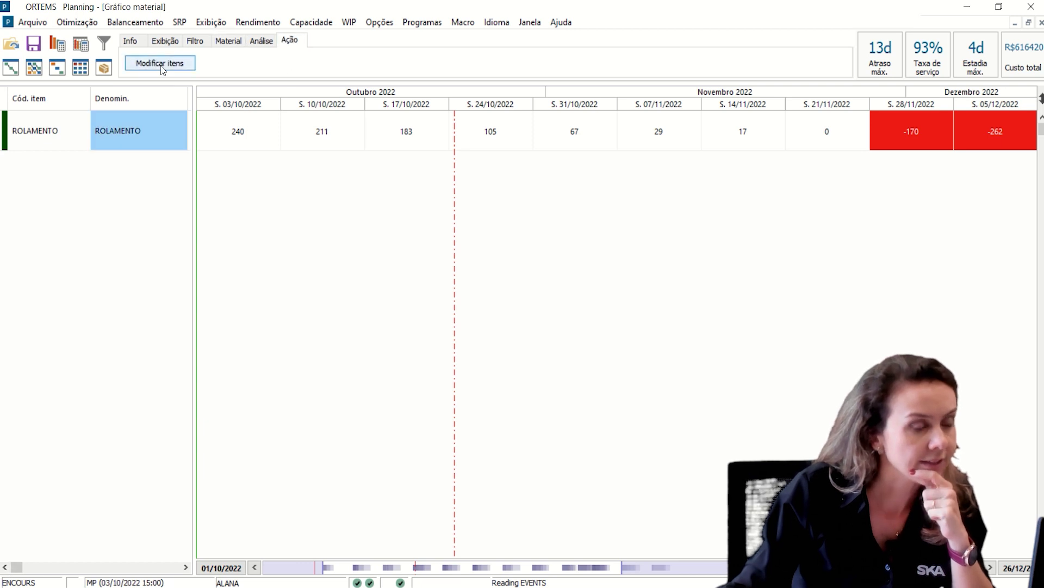
pyautogui.click(159, 63)
pyautogui.click(387, 73)
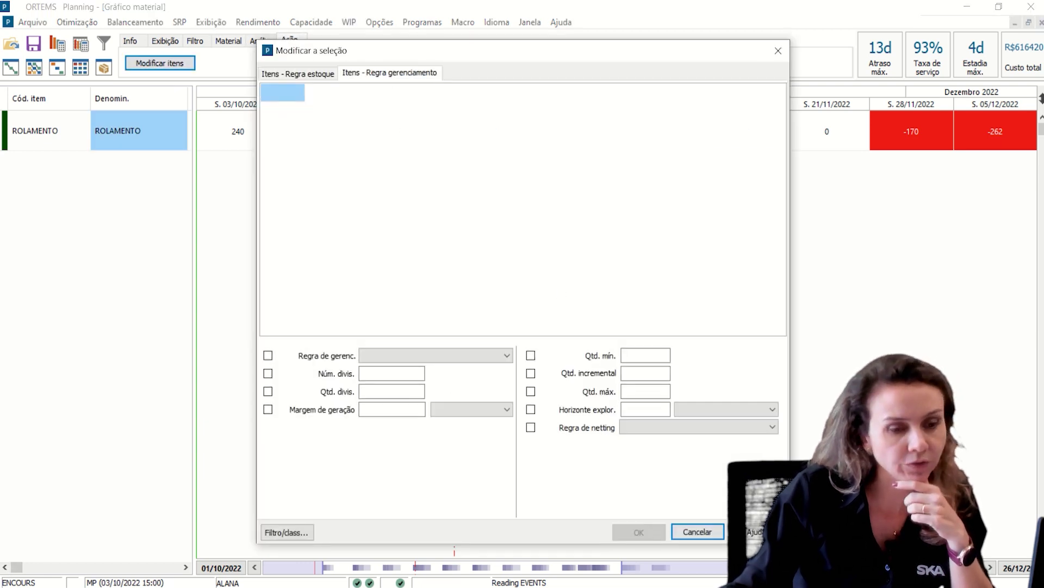
# Filter the items for modification with the criterion Item equal to ROLAMENTO, refresh the list and apply the filter
pyautogui.click(287, 532)
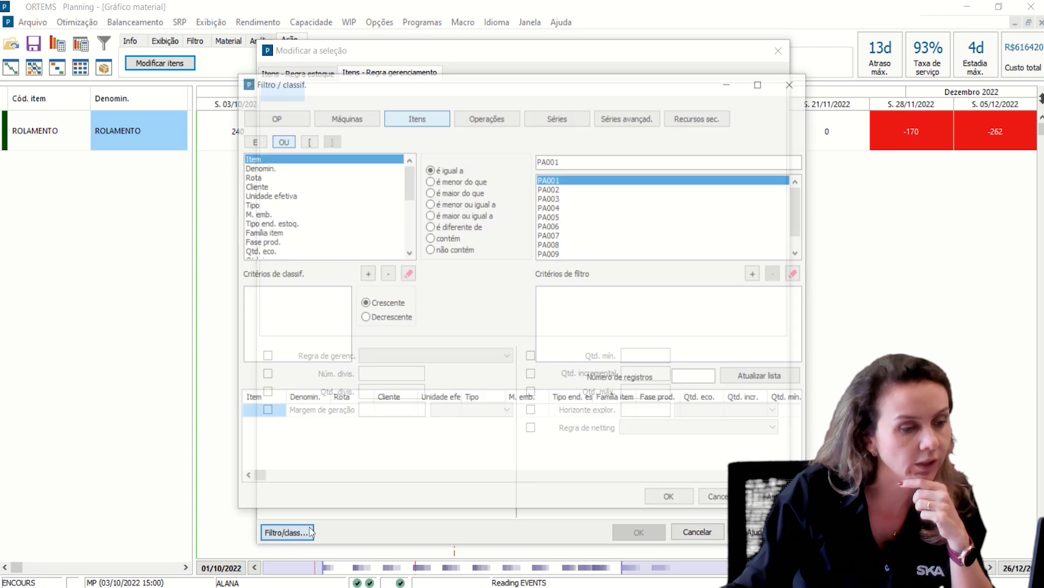
pyautogui.scroll(-1, 644, 204)
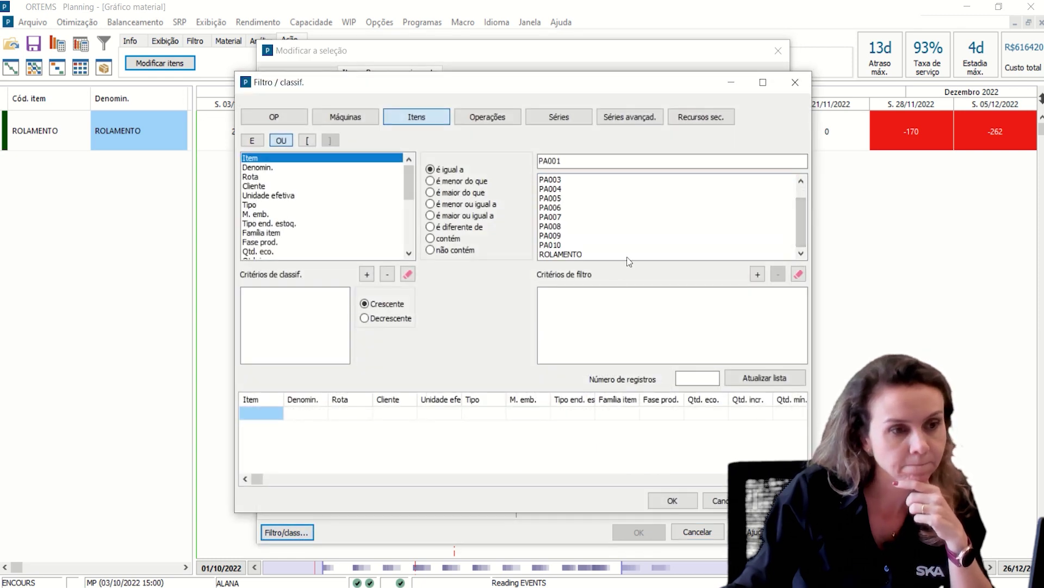
pyautogui.click(598, 254)
pyautogui.click(757, 275)
pyautogui.click(762, 377)
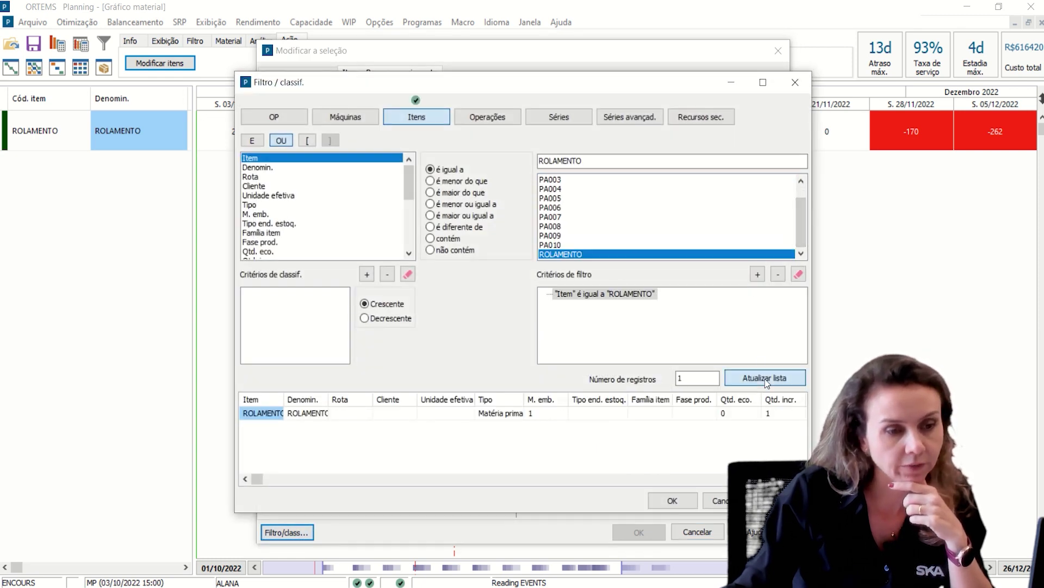
pyautogui.click(672, 500)
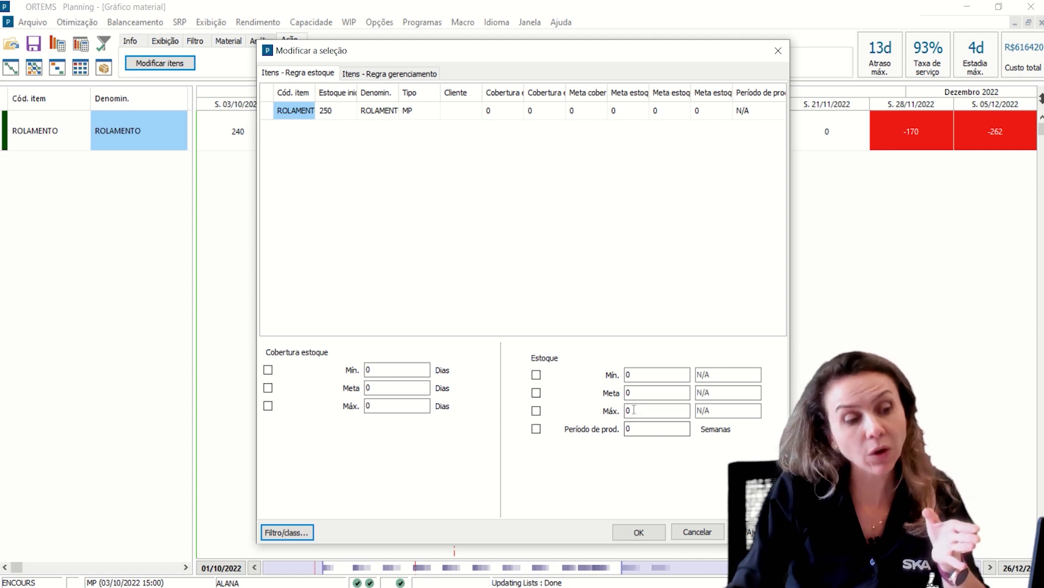
# Show ROLAMENTO's management rules in the item modification dialog and examine its exploration horizon
pyautogui.click(381, 73)
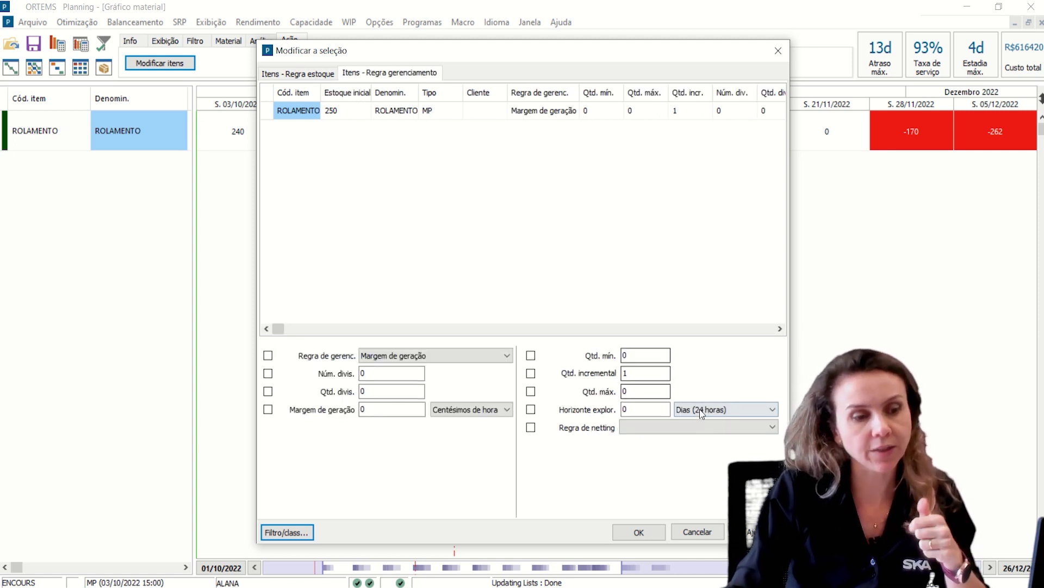
pyautogui.click(780, 328)
pyautogui.click(780, 329)
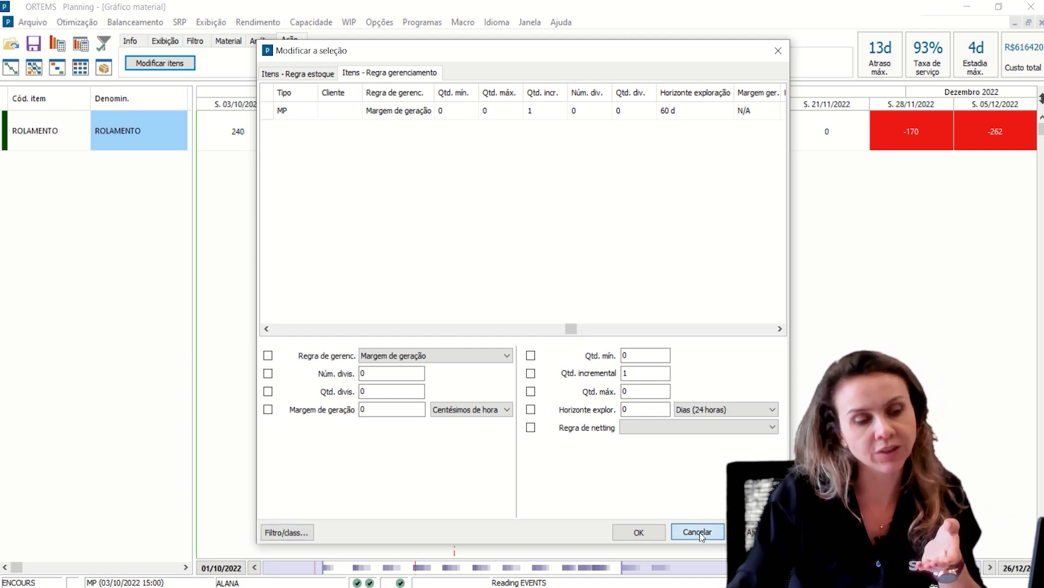
# Close the item modification dialog without changes and examine ROLAMENTO's stock settings (Estoque) in its item information
pyautogui.click(699, 532)
pyautogui.doubleClick(120, 133)
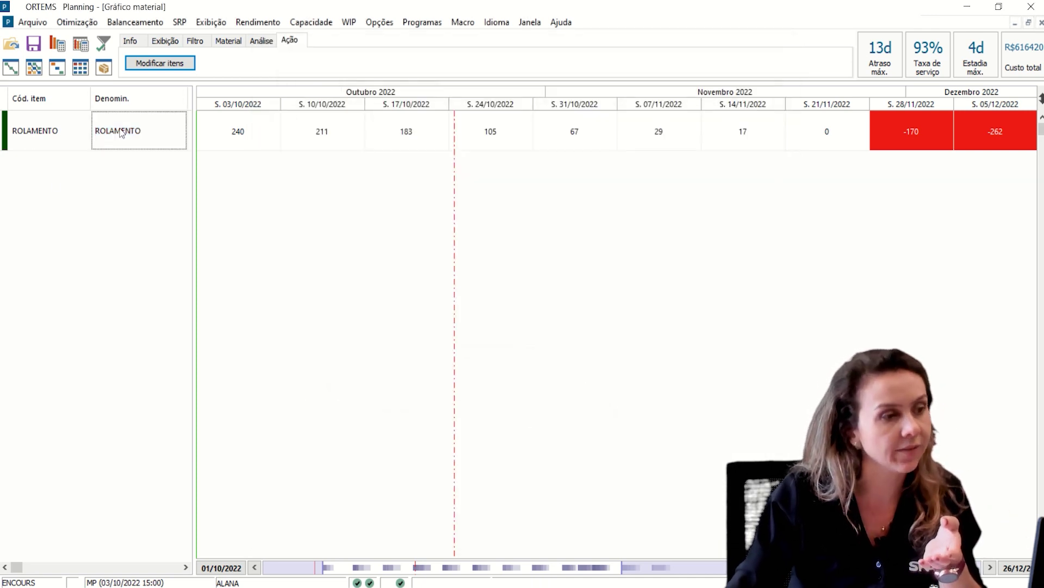
pyautogui.click(402, 215)
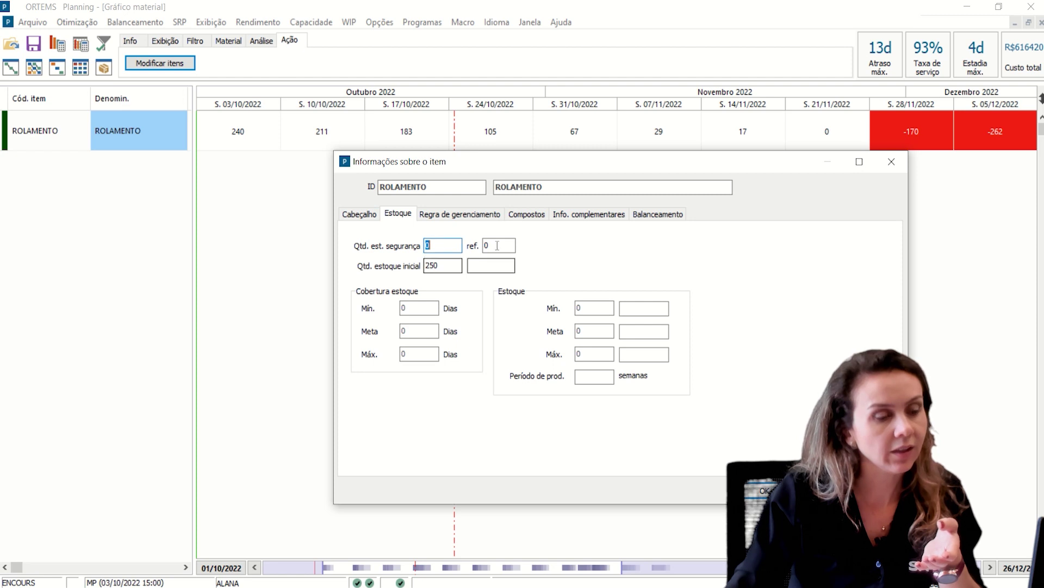
pyautogui.moveTo(558, 167); pyautogui.dragTo(578, 136)
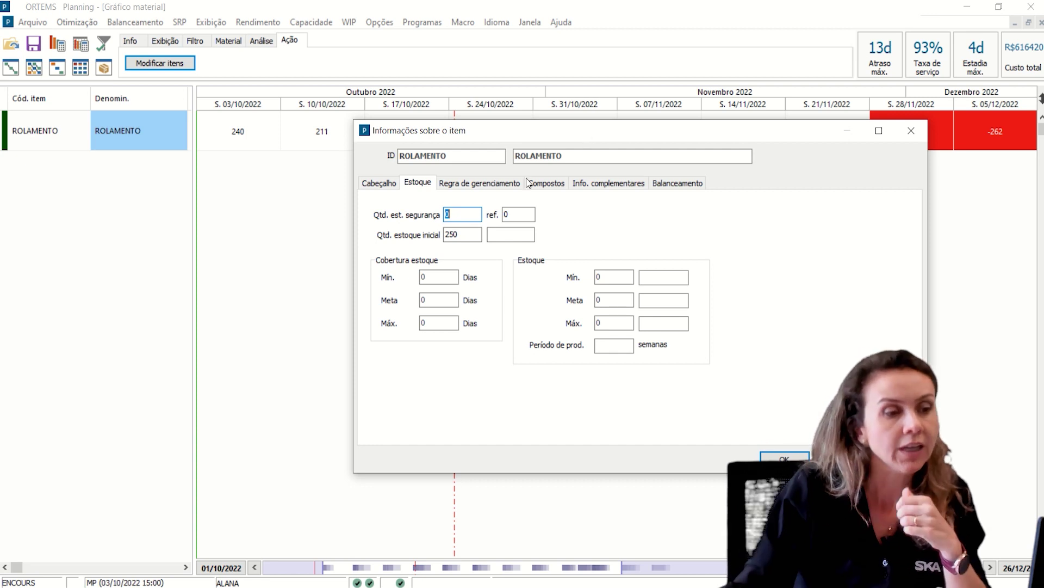
pyautogui.press('Return')
# Set ROLAMENTO's initial stock quantity (Qtd. estoque inicial) to 650 and rerun the material requirements calculation
pyautogui.scroll(-5, 597, 576)
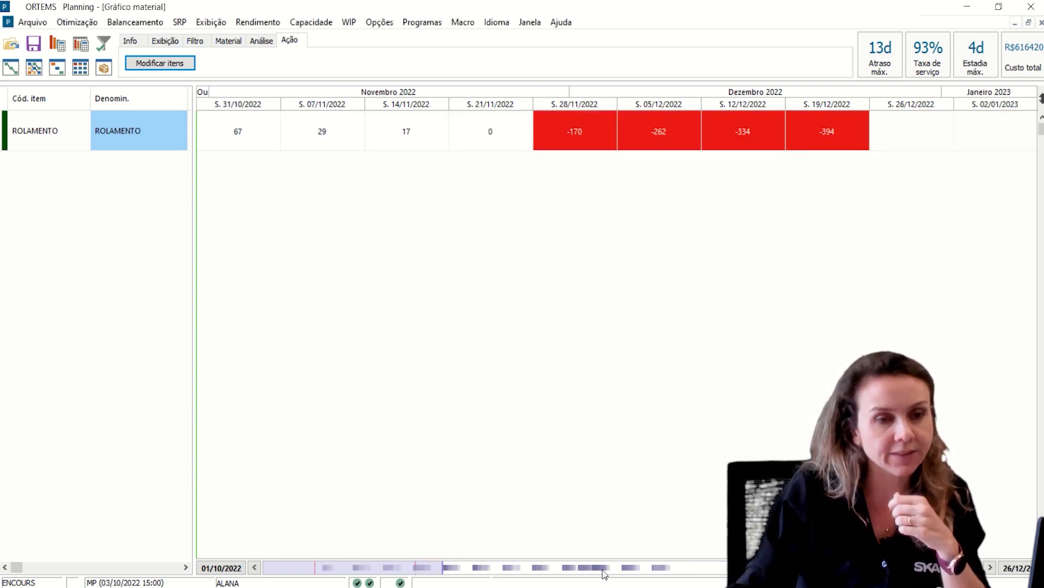
pyautogui.scroll(1, 597, 576)
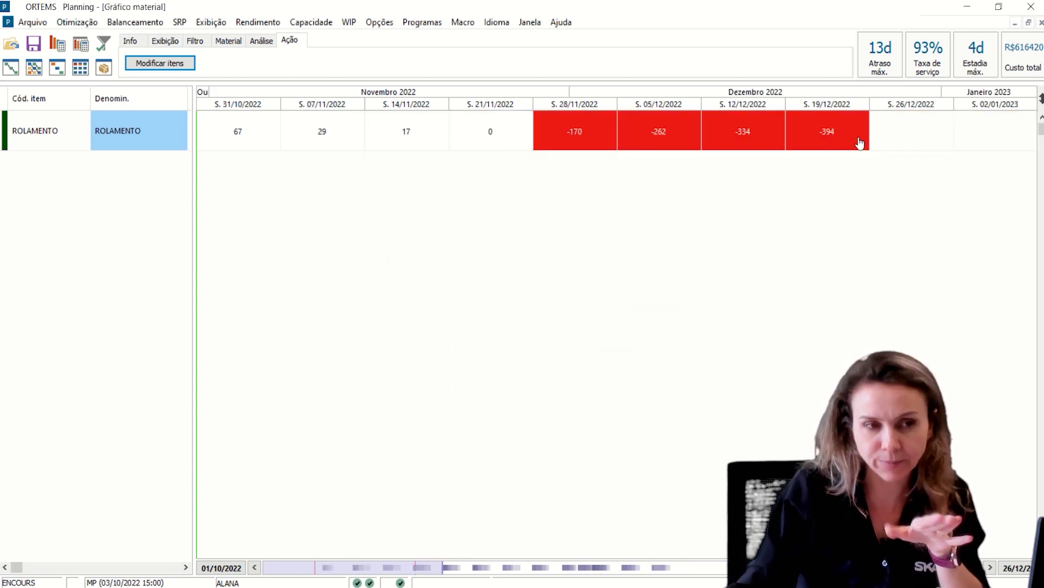
pyautogui.doubleClick(136, 137)
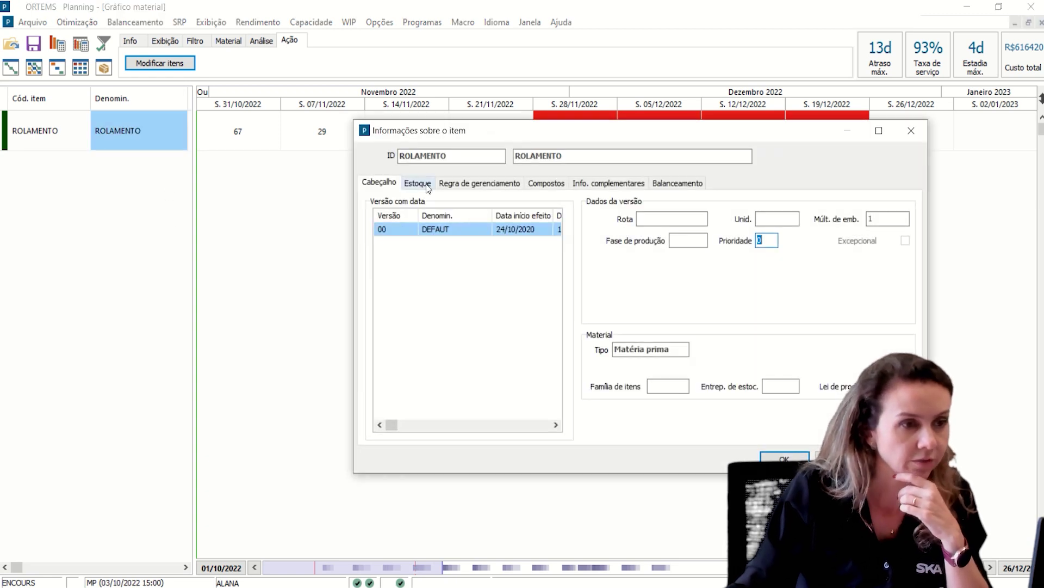
pyautogui.click(427, 185)
pyautogui.write('650')
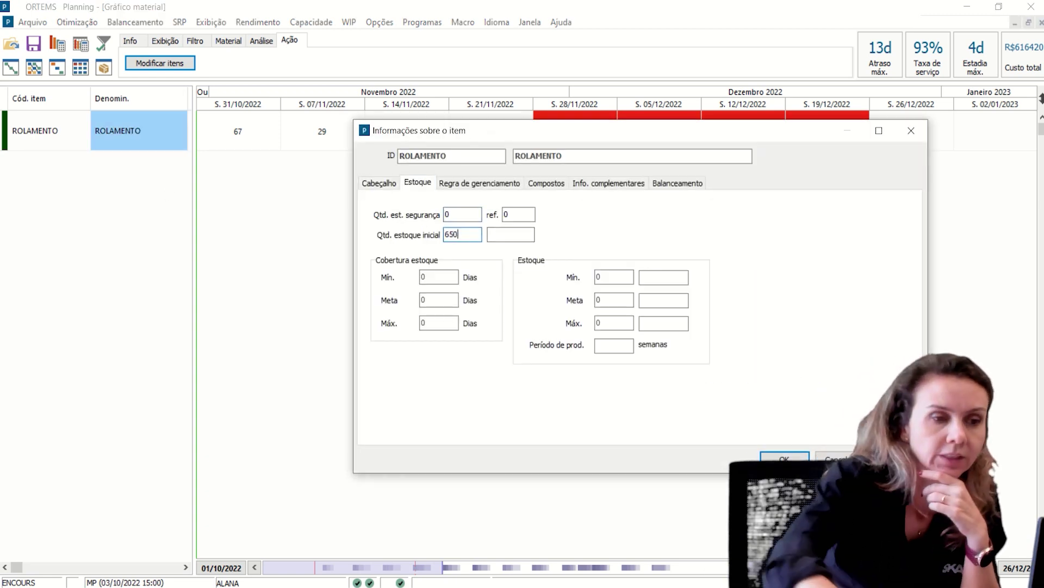
pyautogui.press('Return')
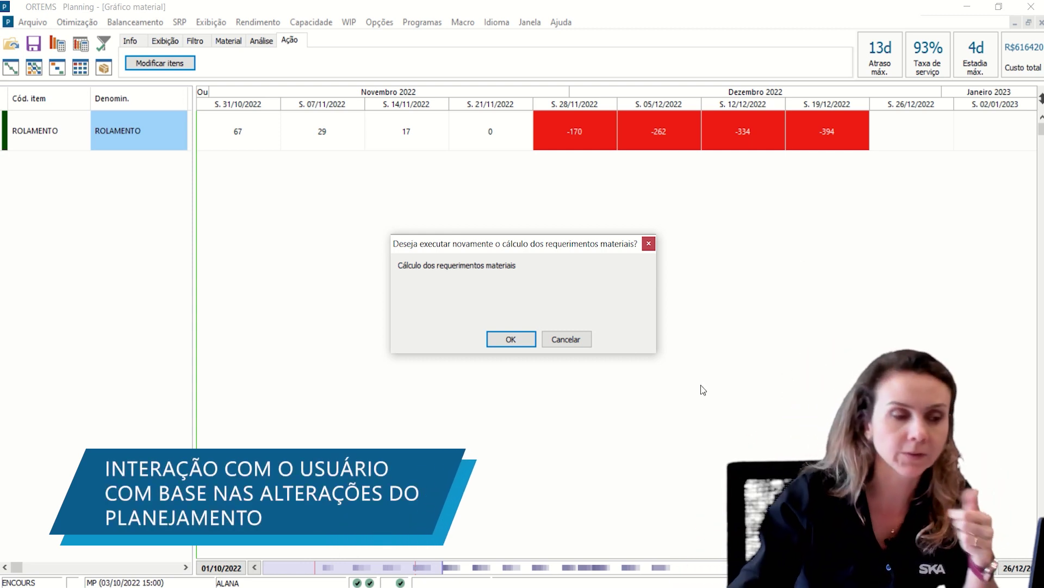
pyautogui.click(510, 339)
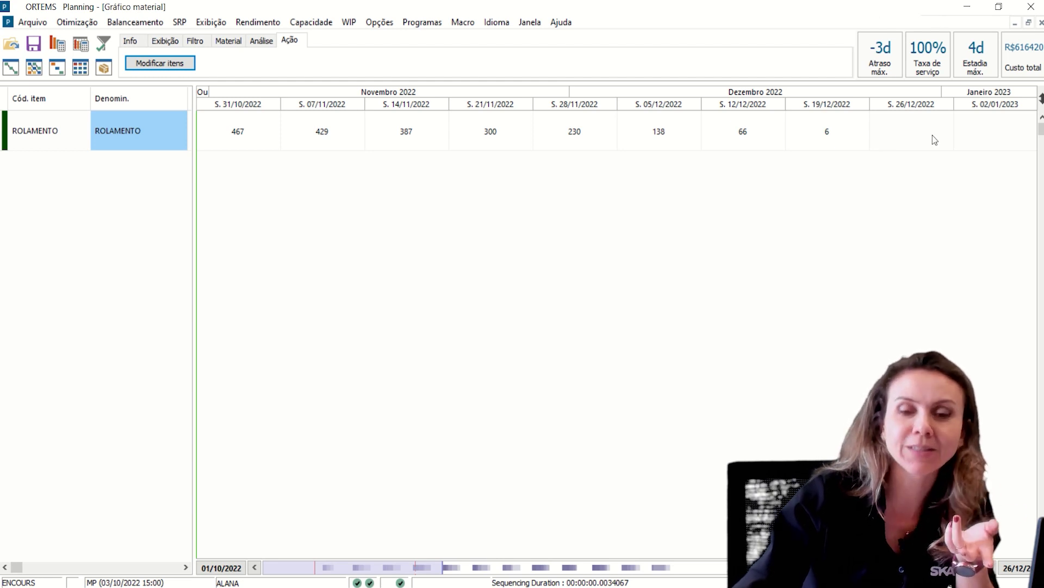
# Save the current plan as a simulation named CEN 04 without switching to it
pyautogui.click(32, 22)
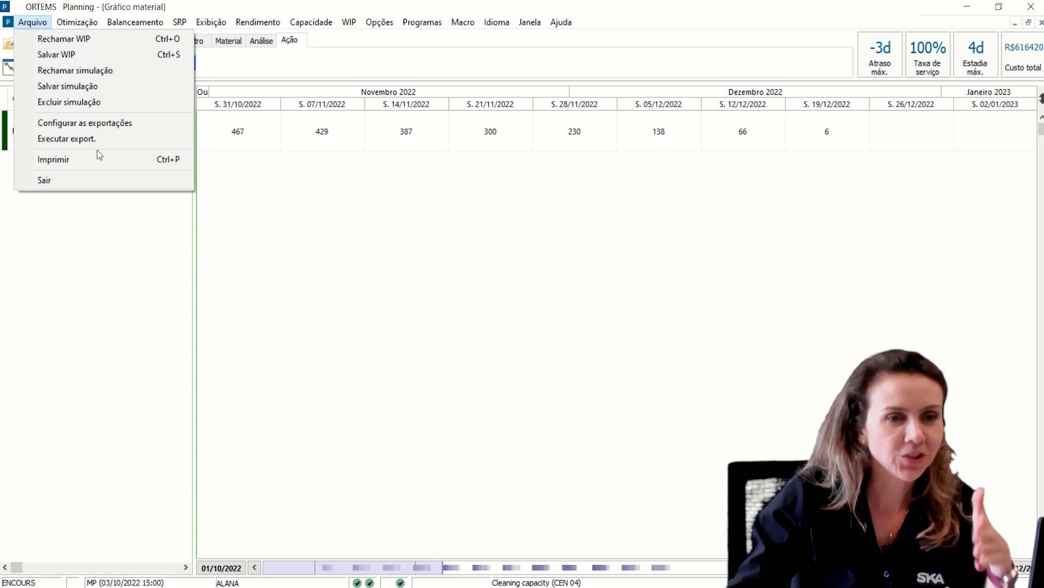
pyautogui.click(93, 86)
pyautogui.press('End')
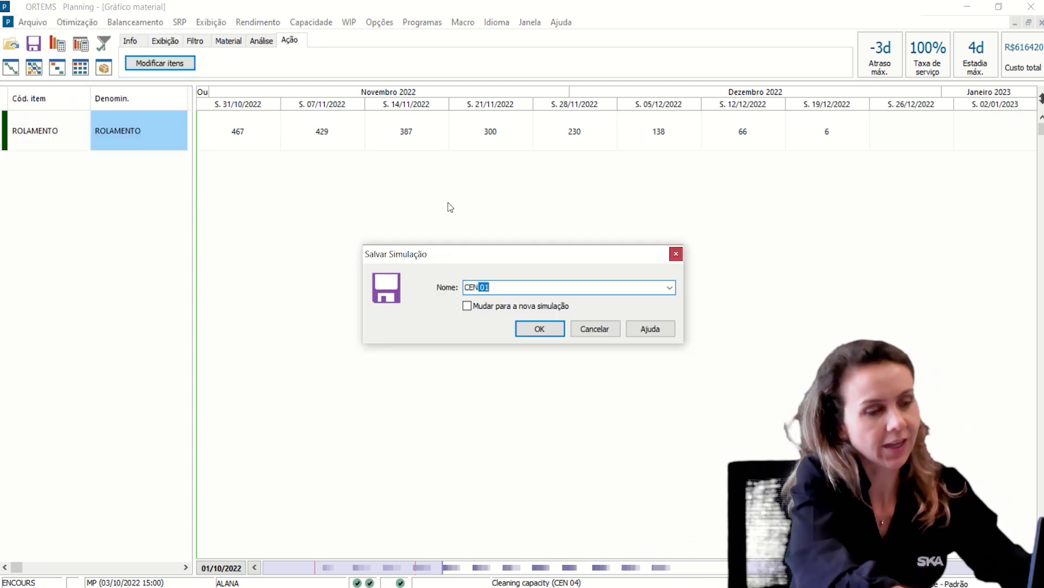
pyautogui.press('BackSpace')
pyautogui.write('4')
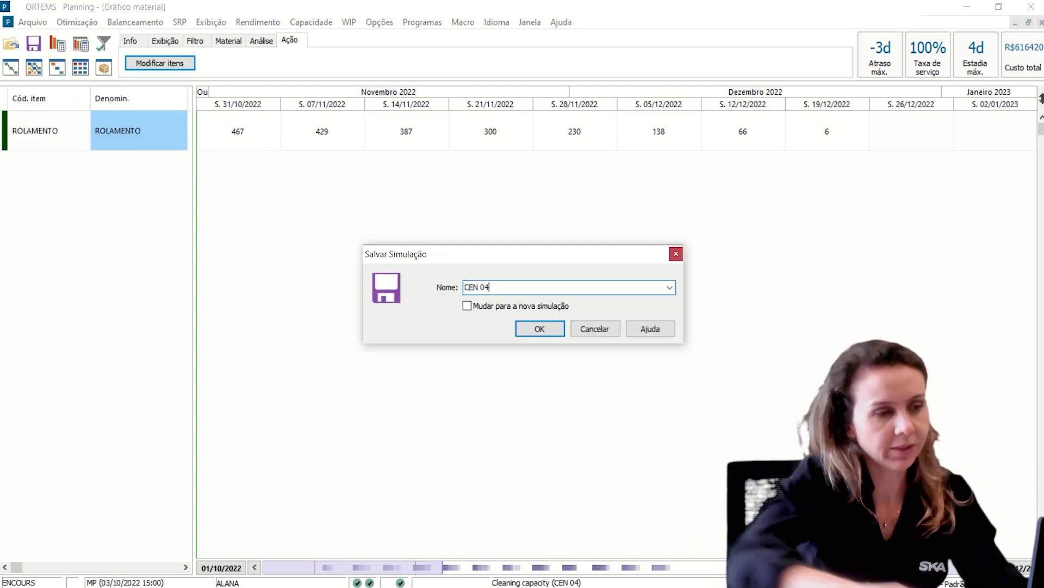
pyautogui.click(541, 328)
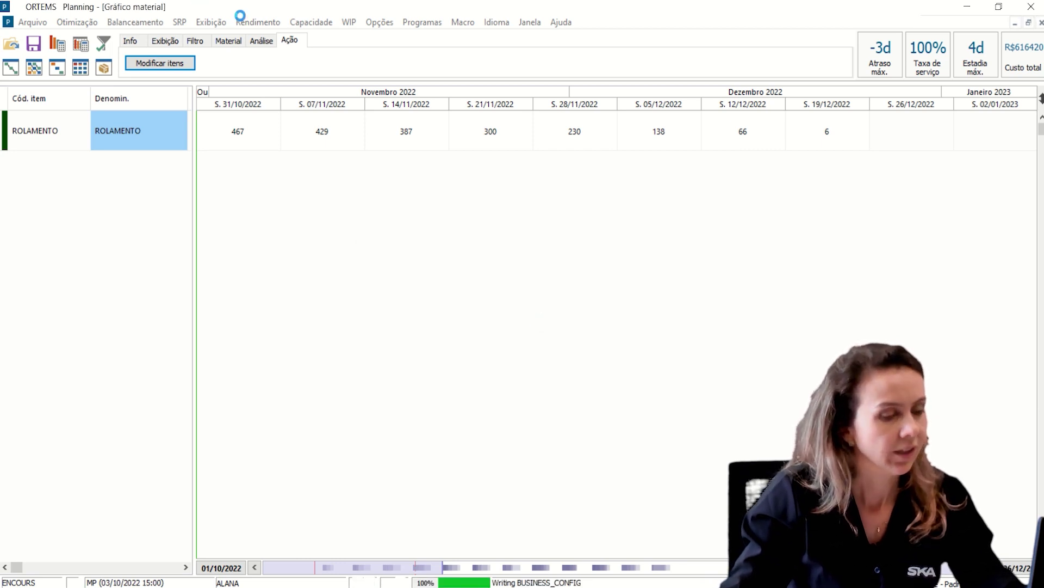
# Compare the saved simulations, examining their indicators, the configurable columns and the list of indicators available for the graph
pyautogui.click(258, 22)
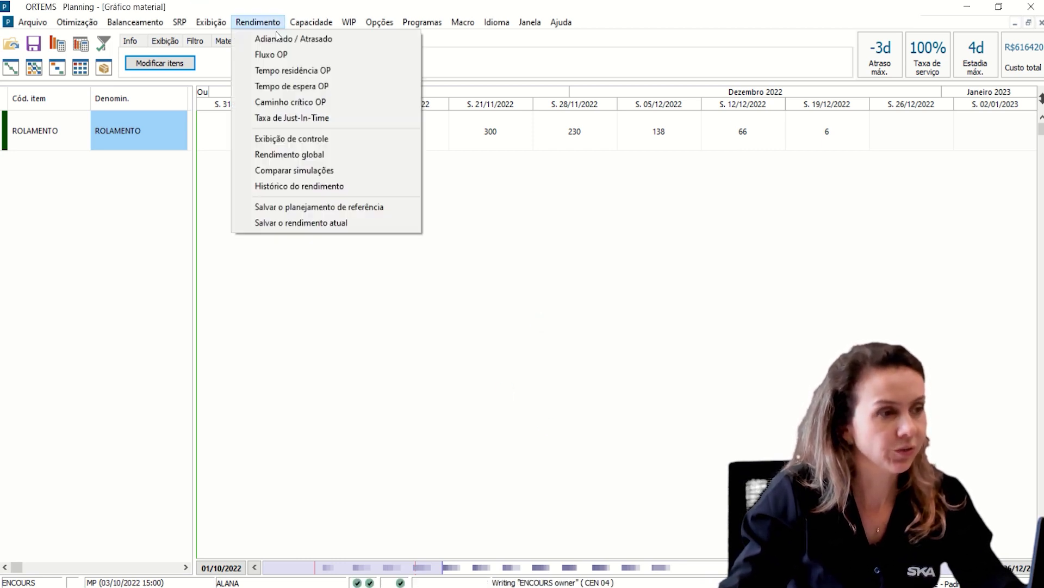
pyautogui.click(300, 172)
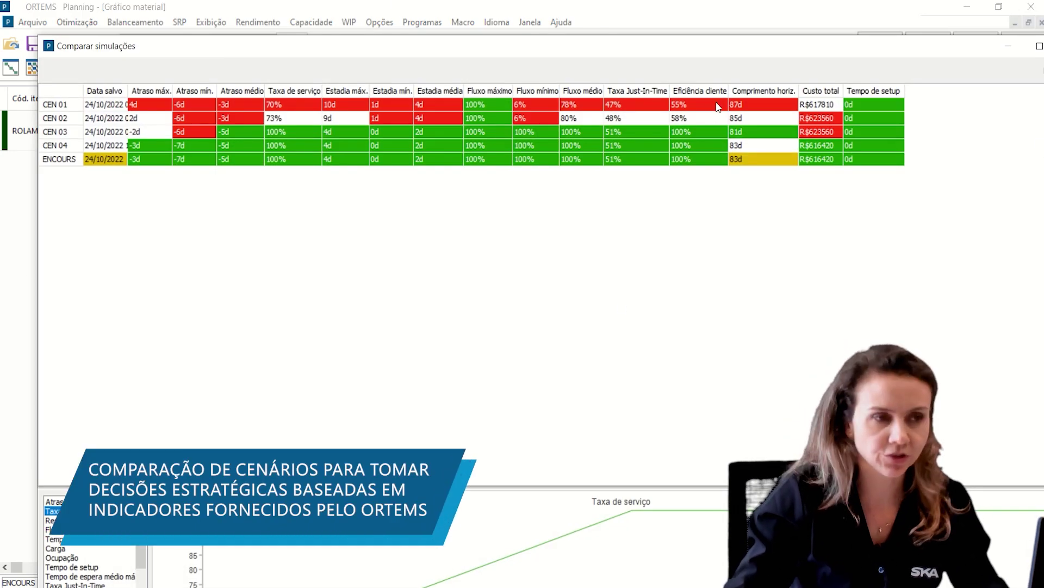
pyautogui.moveTo(784, 53); pyautogui.dragTo(798, 19)
pyautogui.rightClick(580, 188)
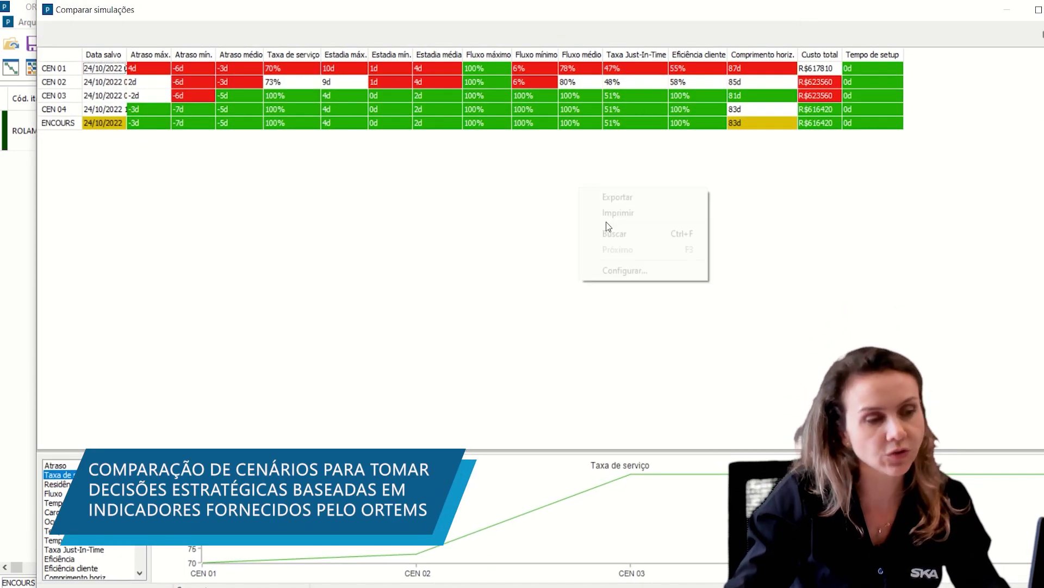
pyautogui.click(625, 270)
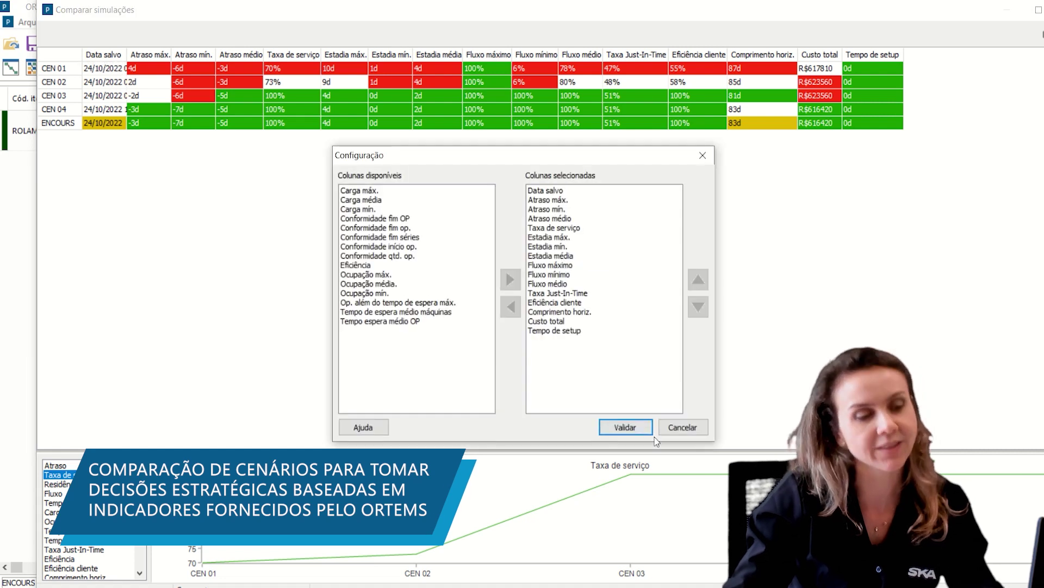
pyautogui.click(695, 426)
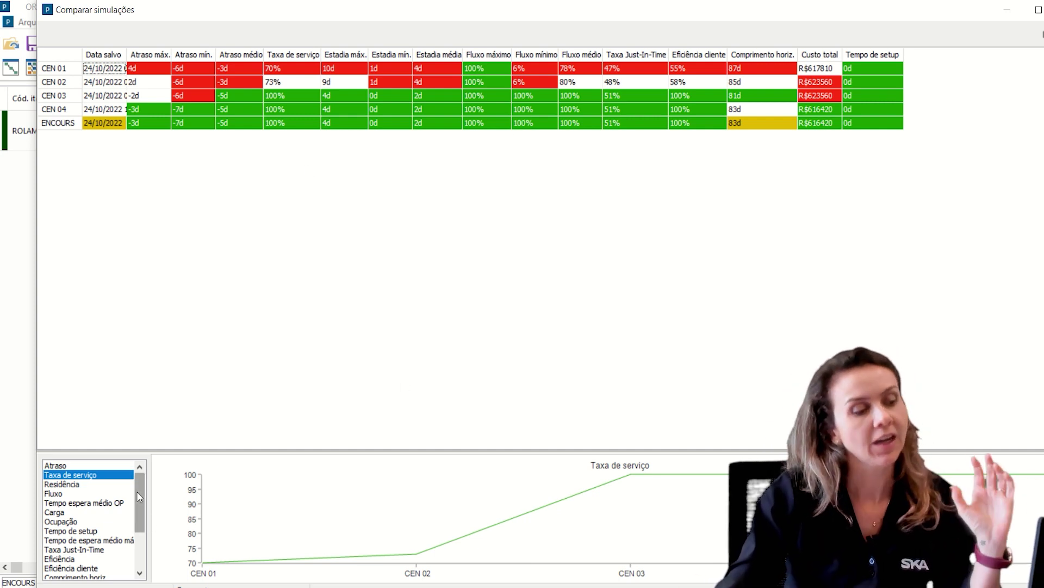
pyautogui.moveTo(139, 529); pyautogui.dragTo(139, 563)
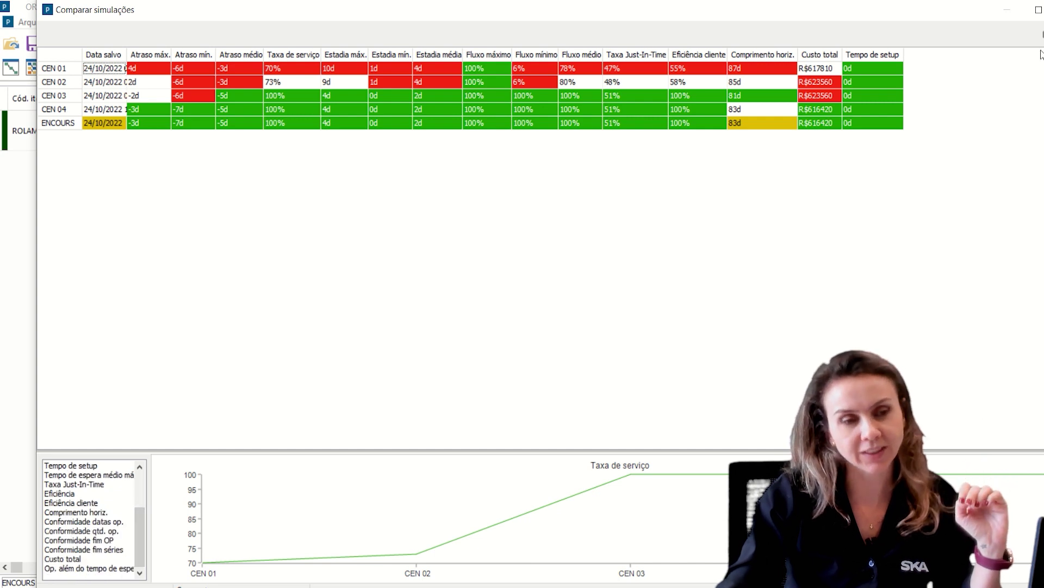
# Close the simulation comparison and show ROLAMENTO's projected stock graph above the material table
pyautogui.moveTo(964, 14); pyautogui.dragTo(873, 33)
pyautogui.click(966, 33)
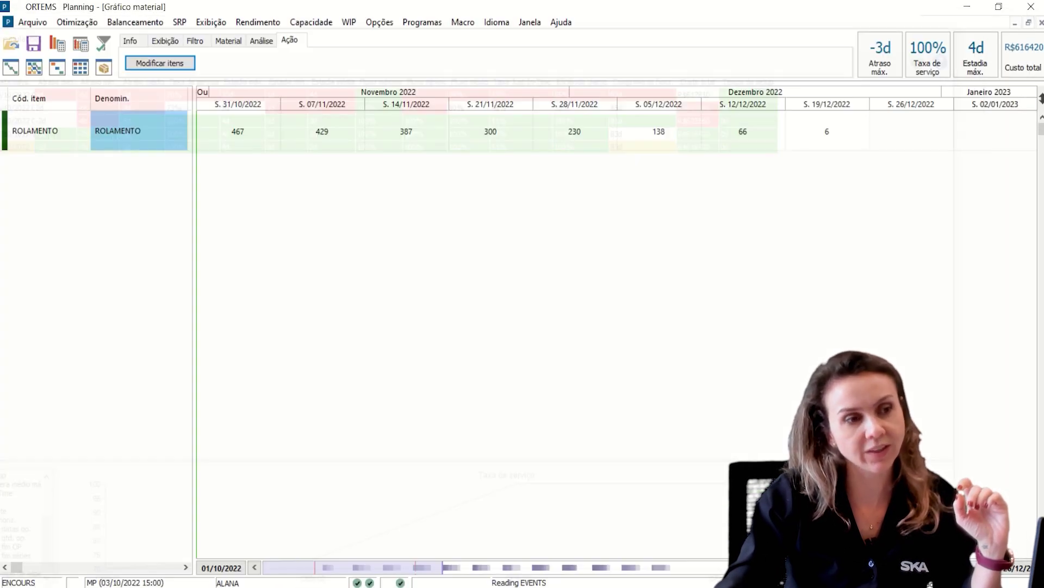
pyautogui.doubleClick(4, 140)
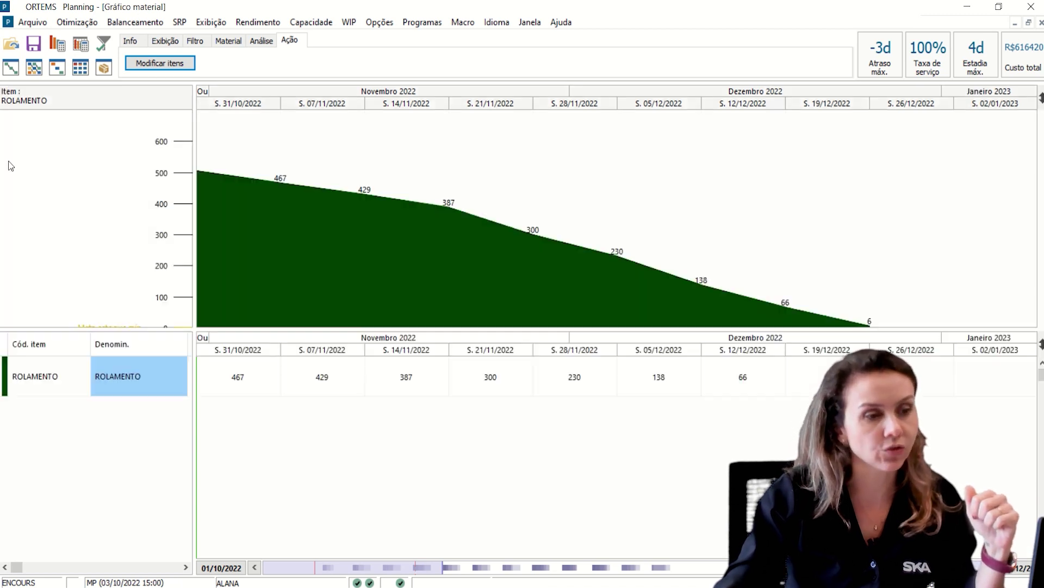